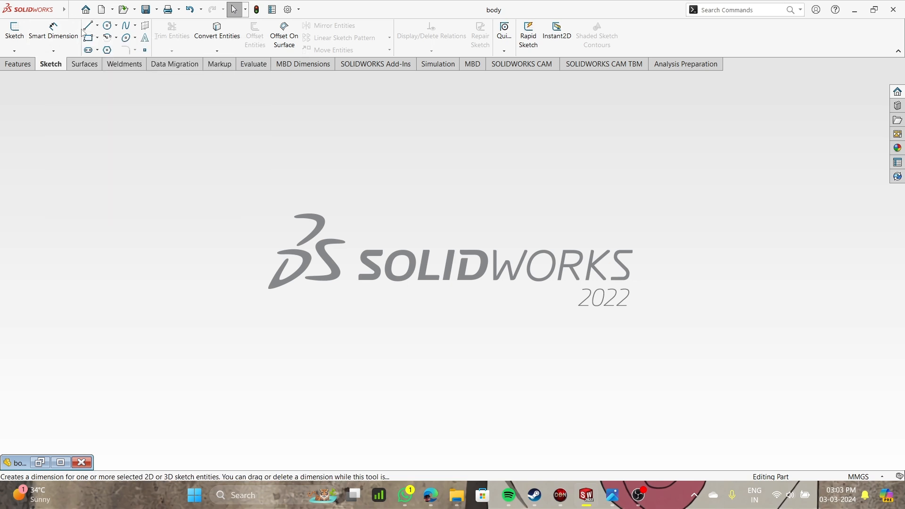
Create a new part document
left_click(88, 25)
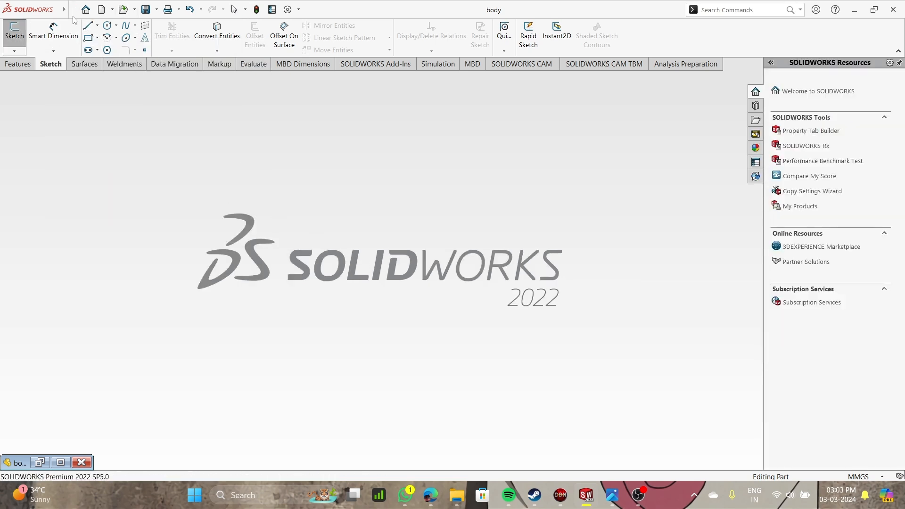
left_click(89, 27)
mouse_move(64, 9)
left_click(91, 10)
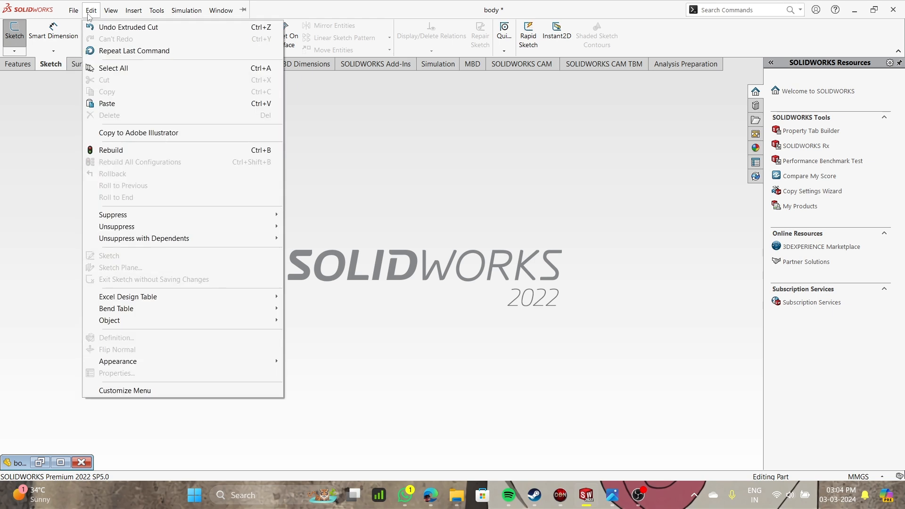
left_click(87, 26)
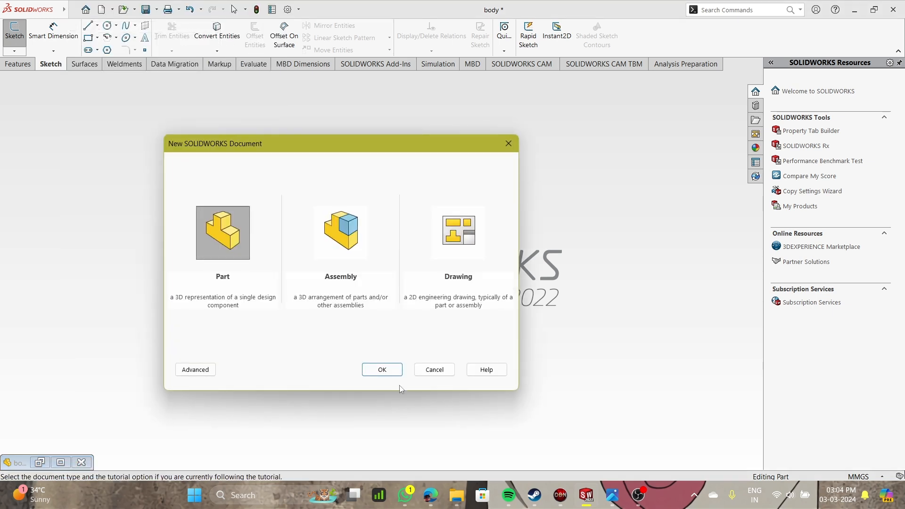
left_click(380, 370)
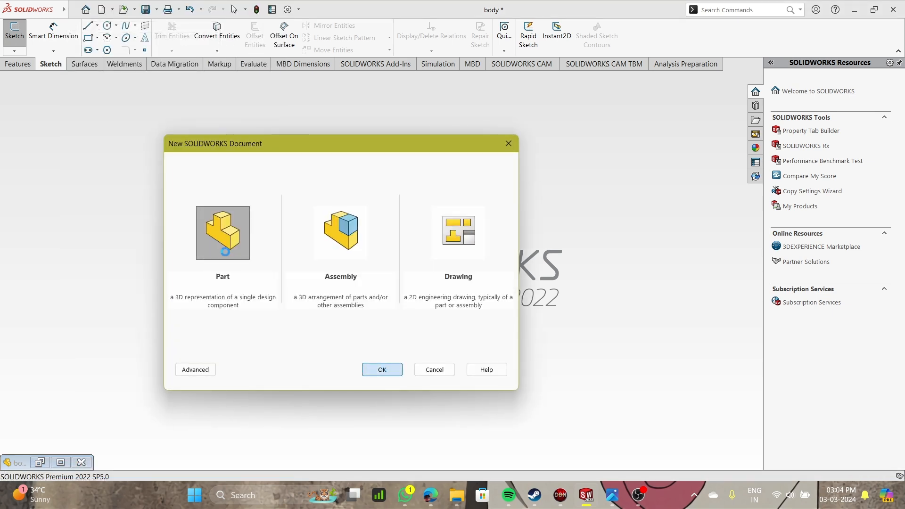
On the Front Plane, sketch connected lines from the origin: about 159 mm left, down, partway back right, and about 13 mm down
left_click(88, 25)
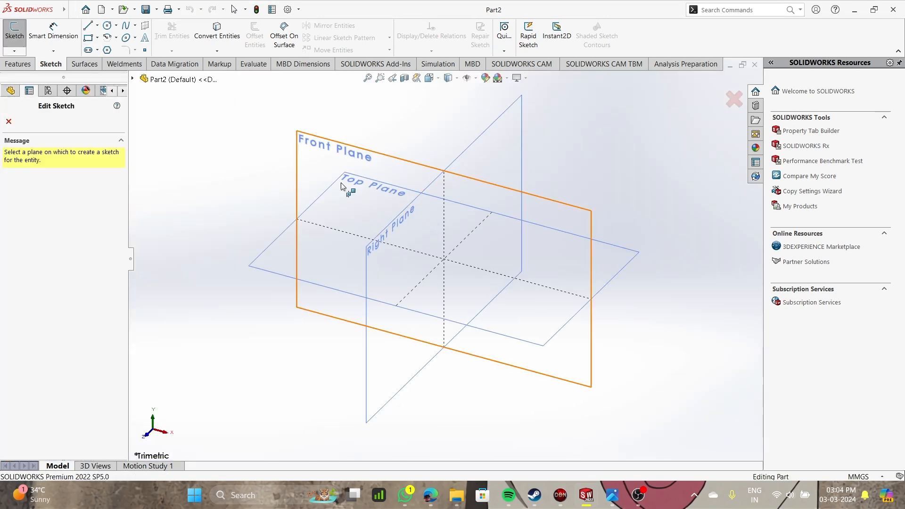
left_click(325, 169)
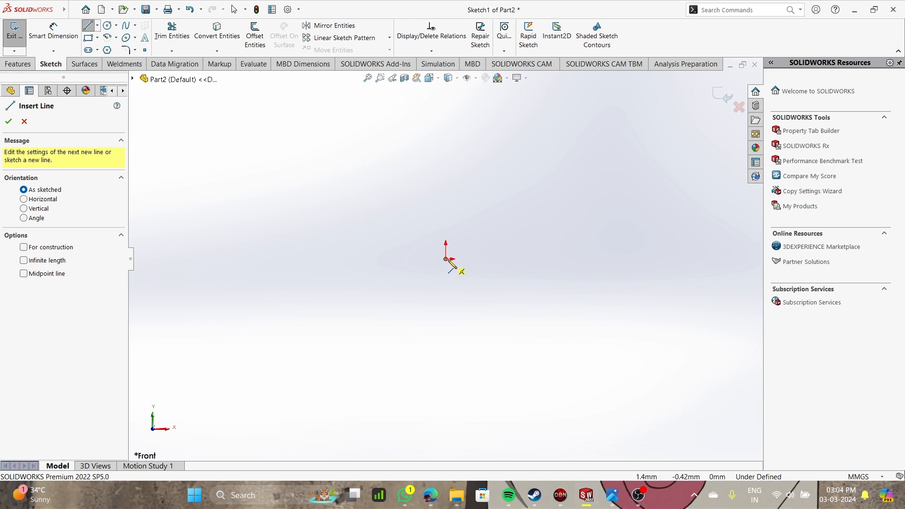
left_click(446, 258)
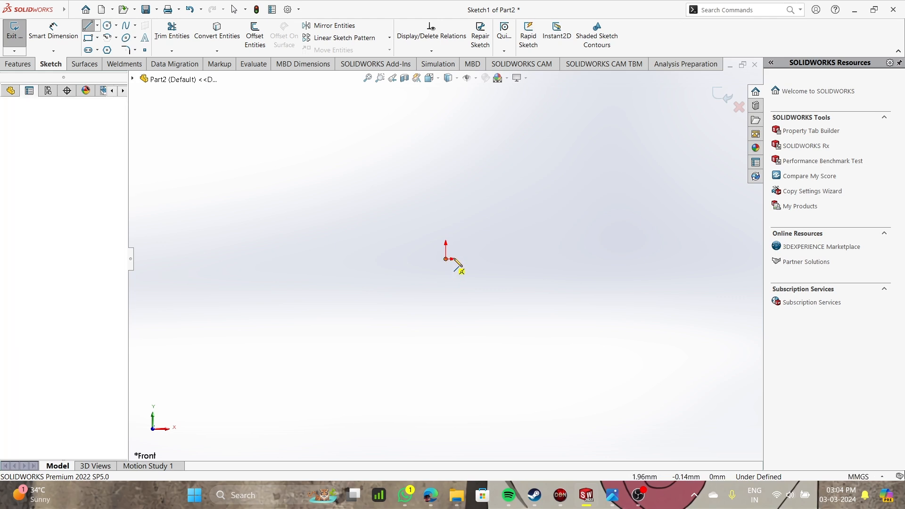
left_click(178, 259)
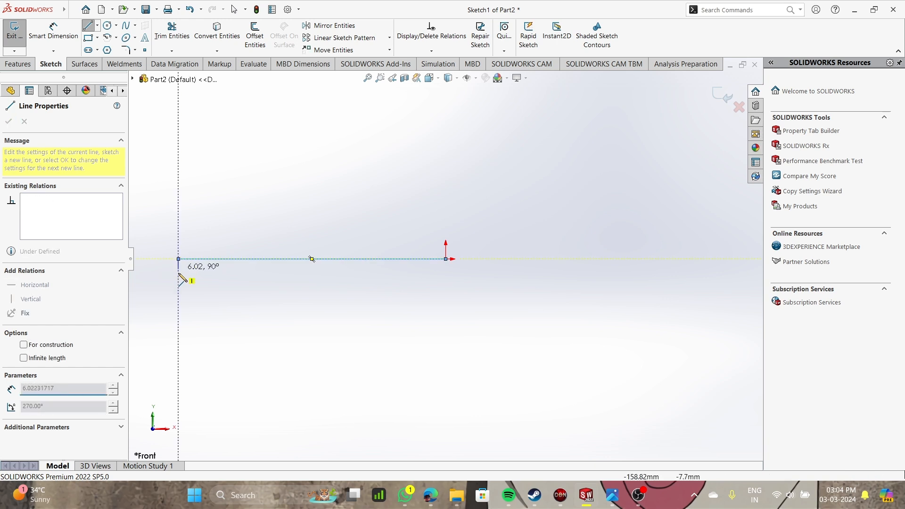
left_click(178, 315)
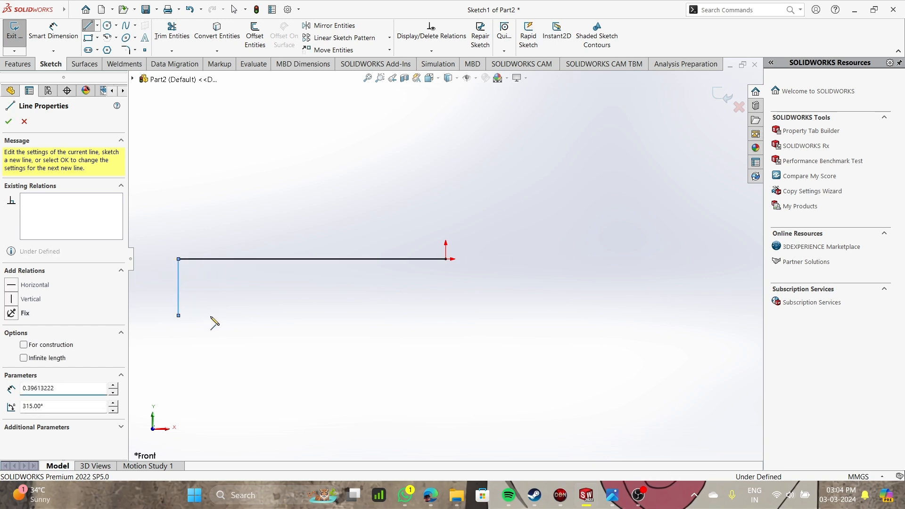
left_click(302, 315)
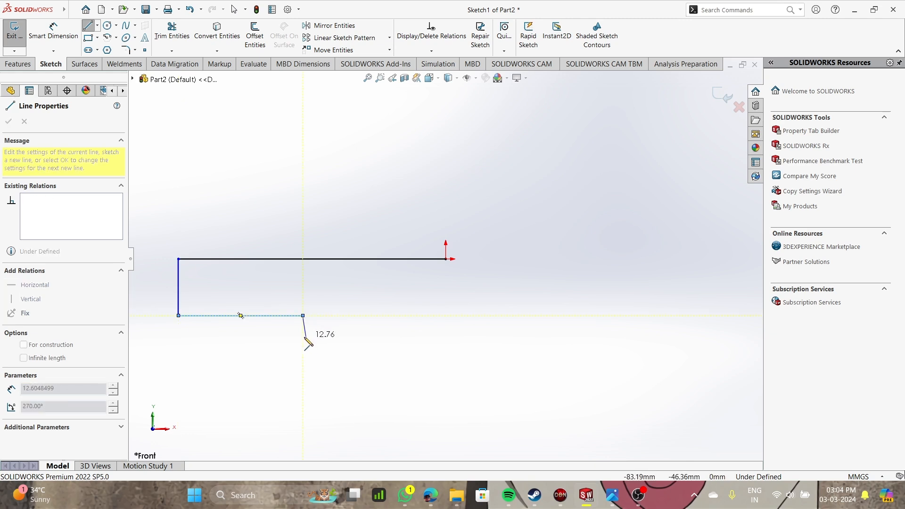
left_click(302, 337)
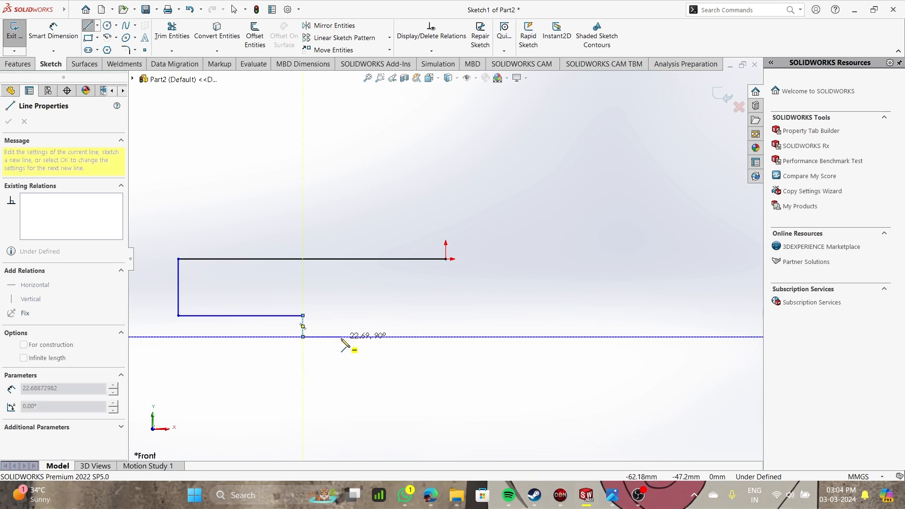
key("Escape")
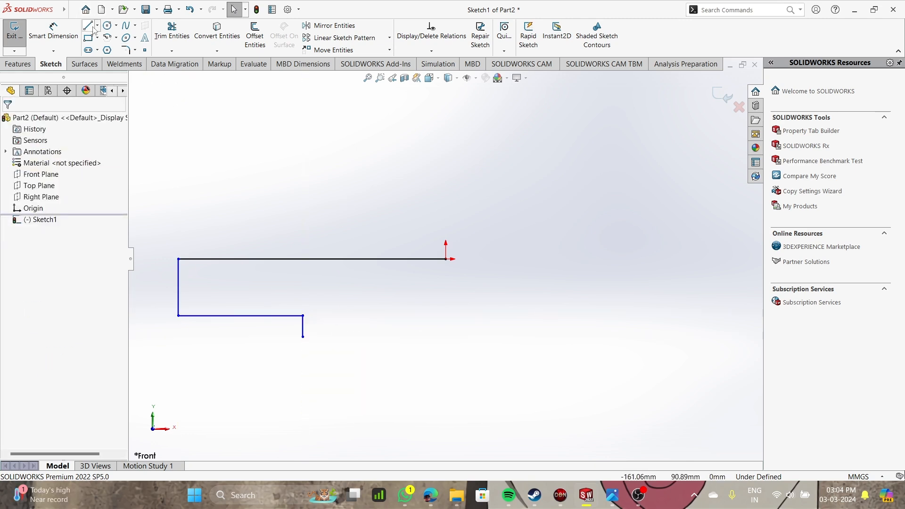
Sketch a separate vertical line about 38 mm long straight down from the origin
left_click(89, 26)
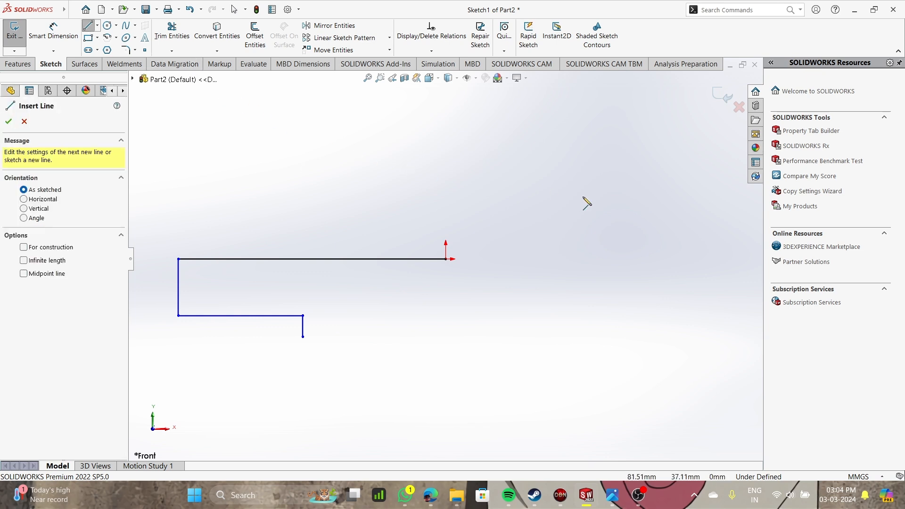
left_click(446, 259)
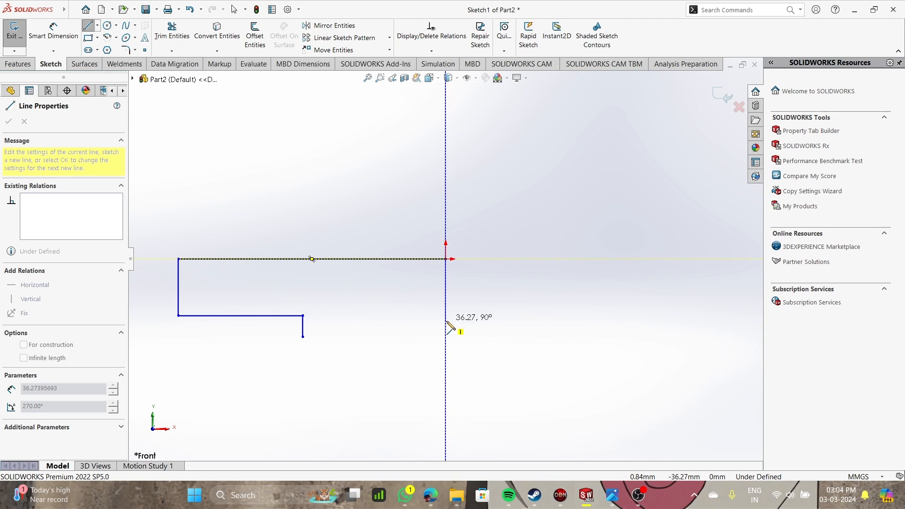
left_click(446, 323)
scroll(446, 302, "up", 2)
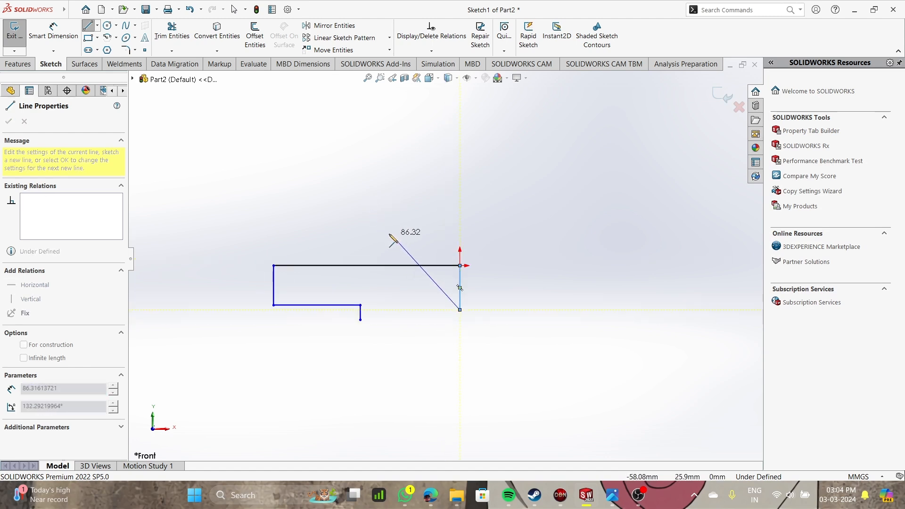
scroll(375, 228, "down", 1)
Dimension the vertical line below the origin to 30 mm
left_click(41, 29)
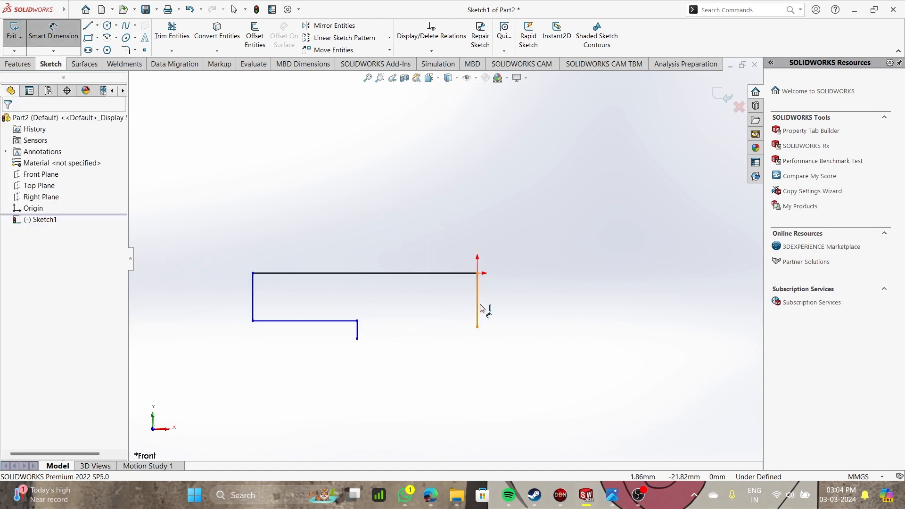
left_click(480, 307)
left_click(561, 304)
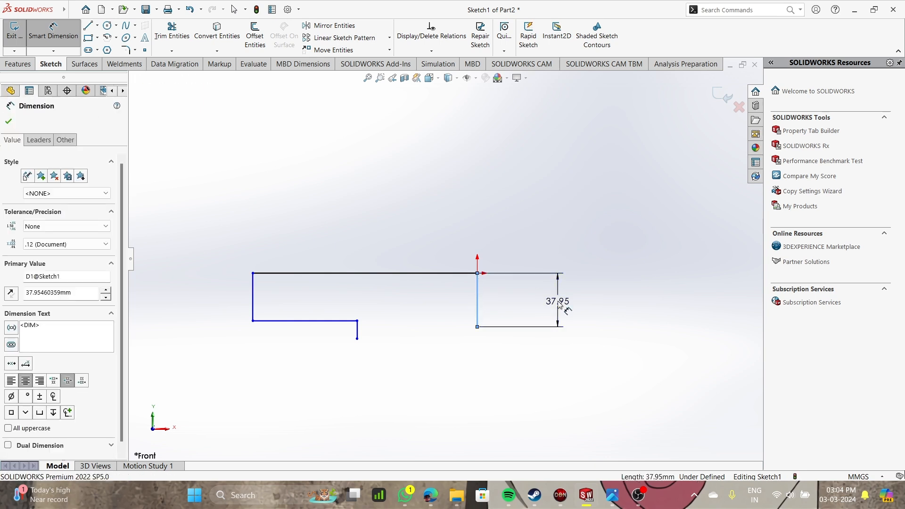
type("30")
key("Return")
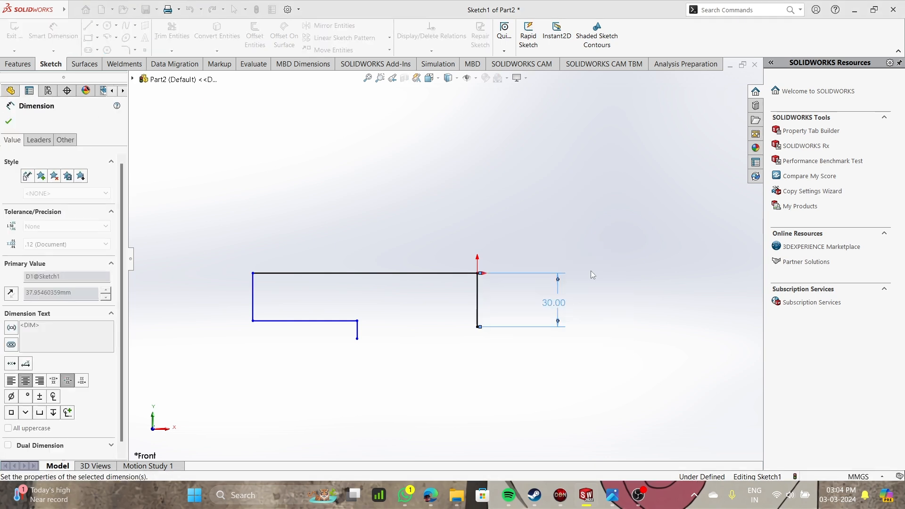
Dimension the long upper horizontal line to 170 mm
left_click(389, 274)
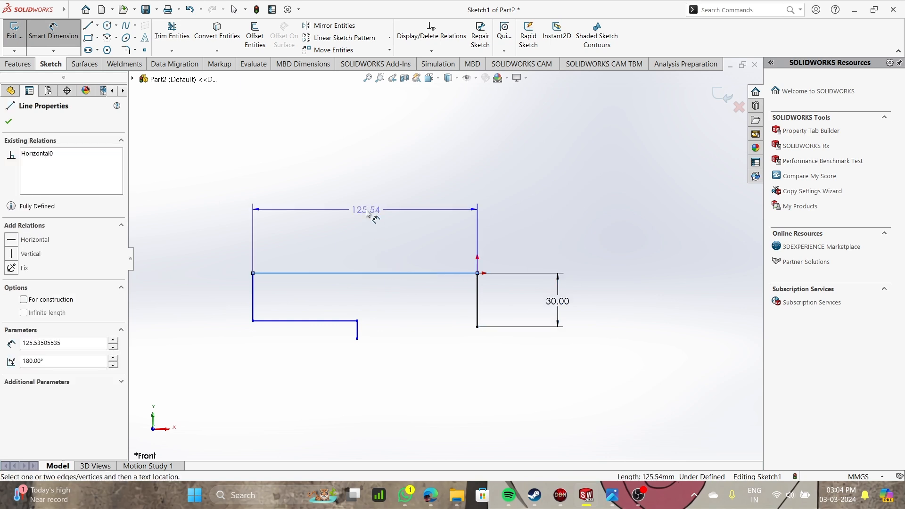
left_click(367, 212)
type("170")
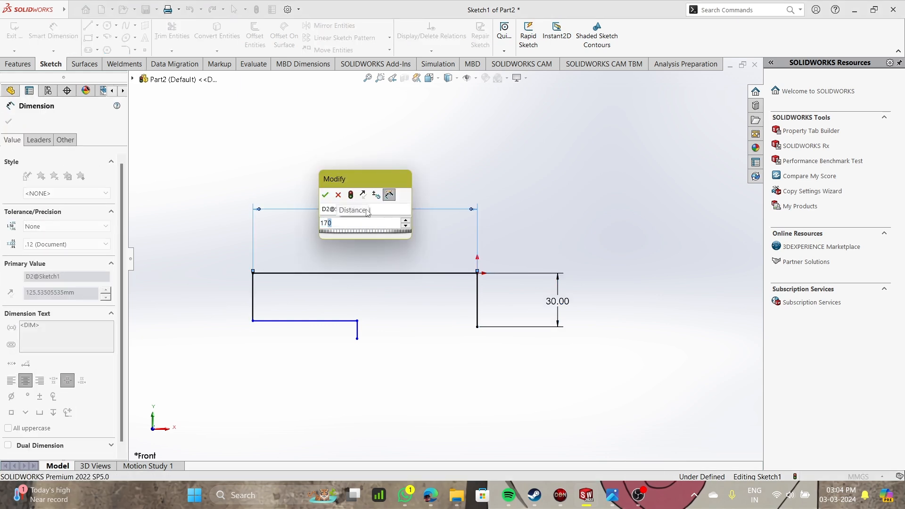
key("Return")
Dimension the vertical line at the profile's far left end to 30 mm
scroll(290, 251, "up", 2)
scroll(334, 295, "down", 1)
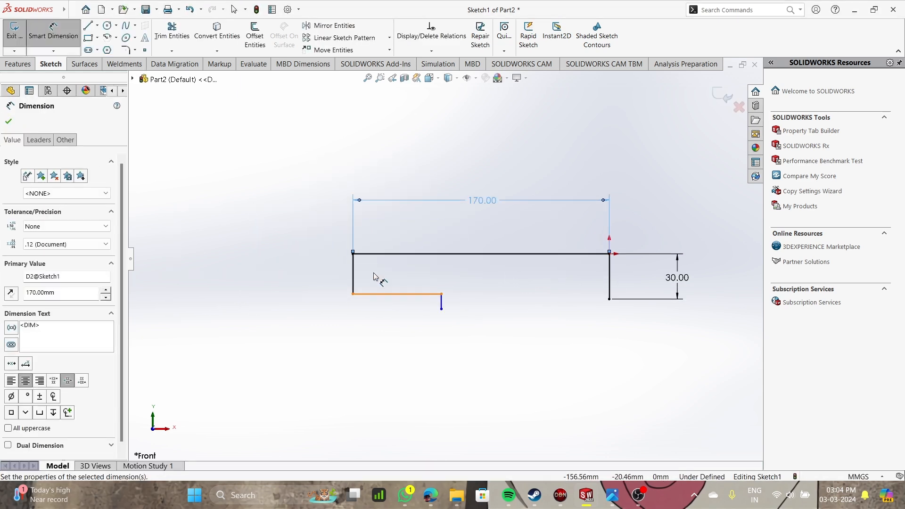
left_click(353, 275)
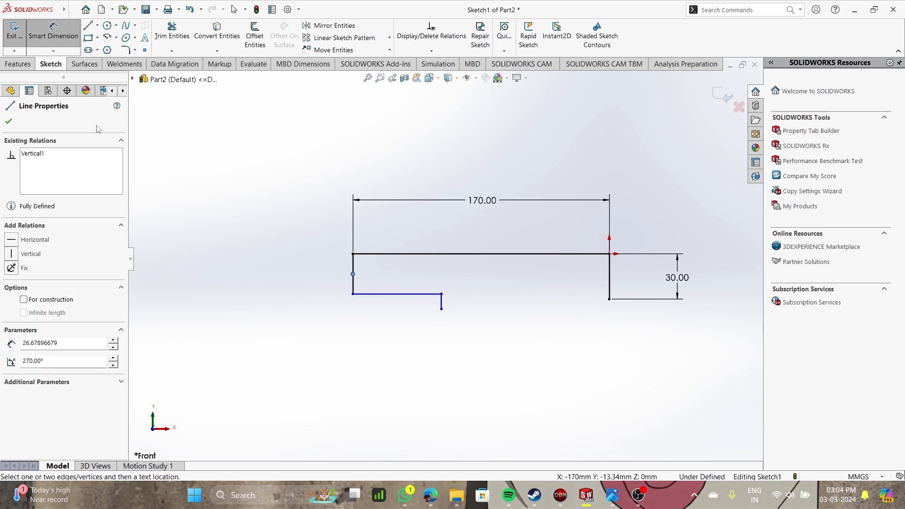
left_click(49, 35)
left_click(220, 268)
left_click(53, 33)
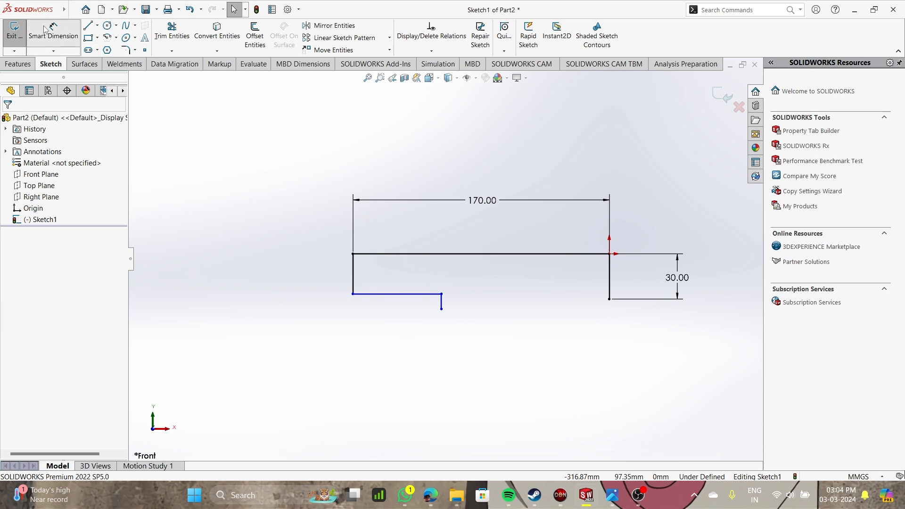
left_click(353, 290)
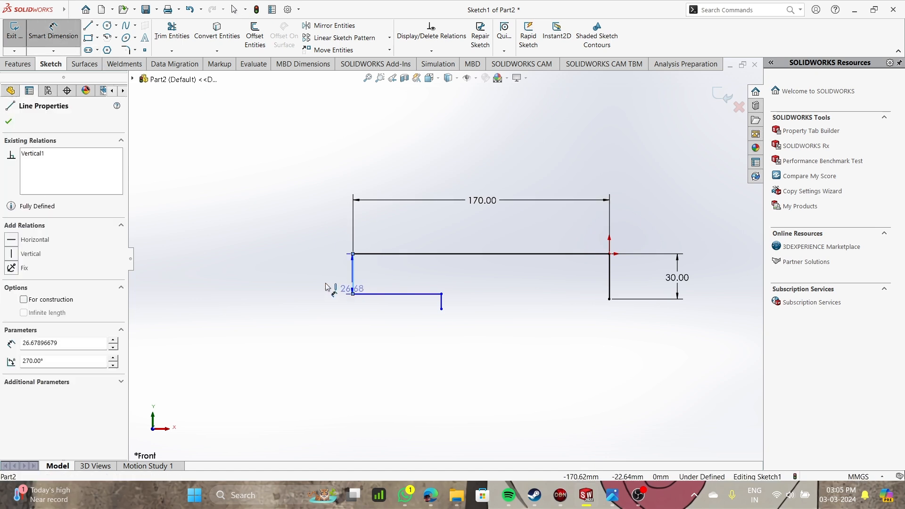
left_click(293, 283)
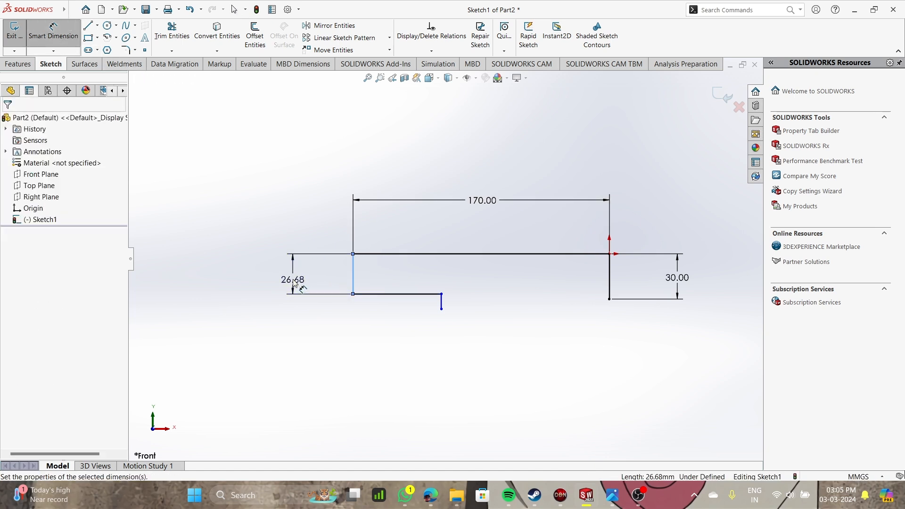
type("30")
key("Return")
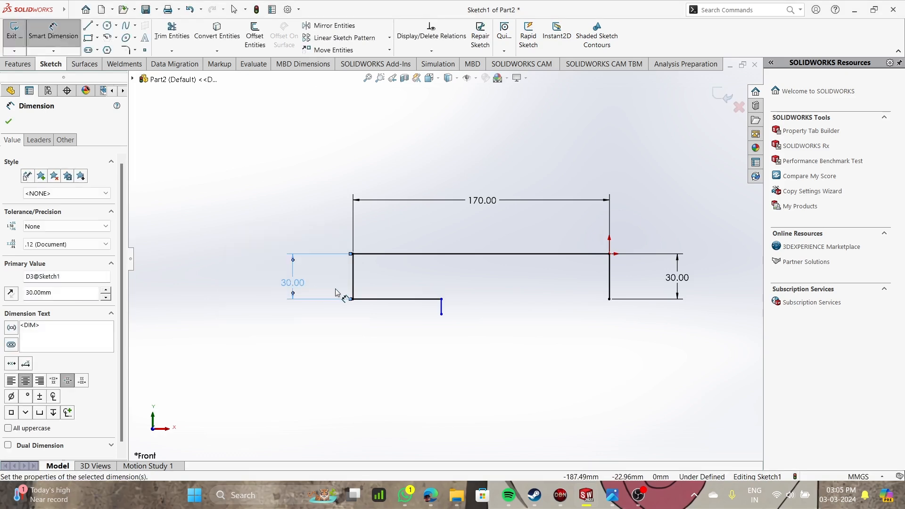
Dimension the vertical distance between the profile's lower-left corner and the free end of the short vertical line as 10 mm
scroll(384, 298, "up", 5)
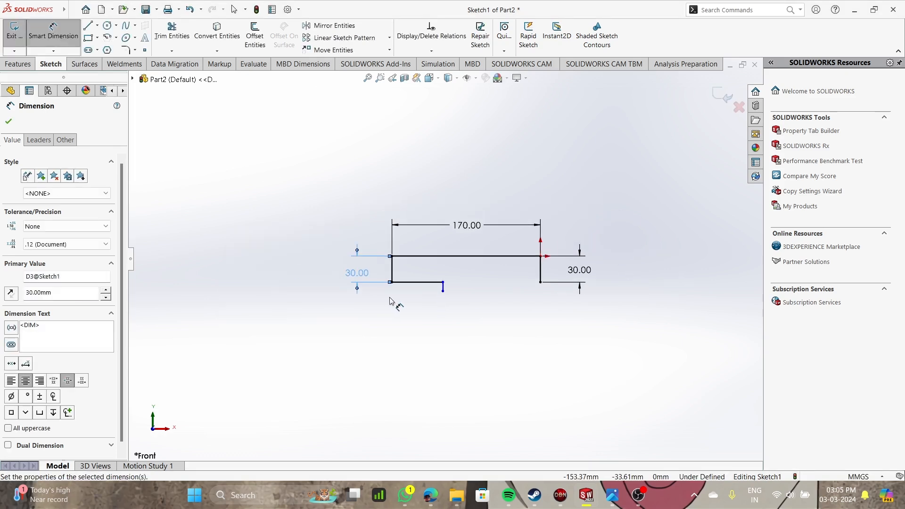
scroll(406, 313, "down", 9)
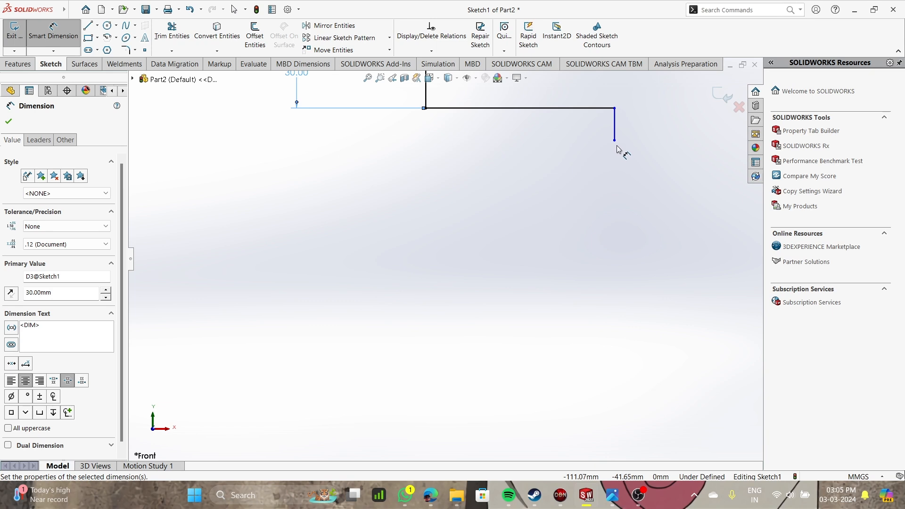
left_click(421, 110)
left_click_drag(428, 116, 288, 139)
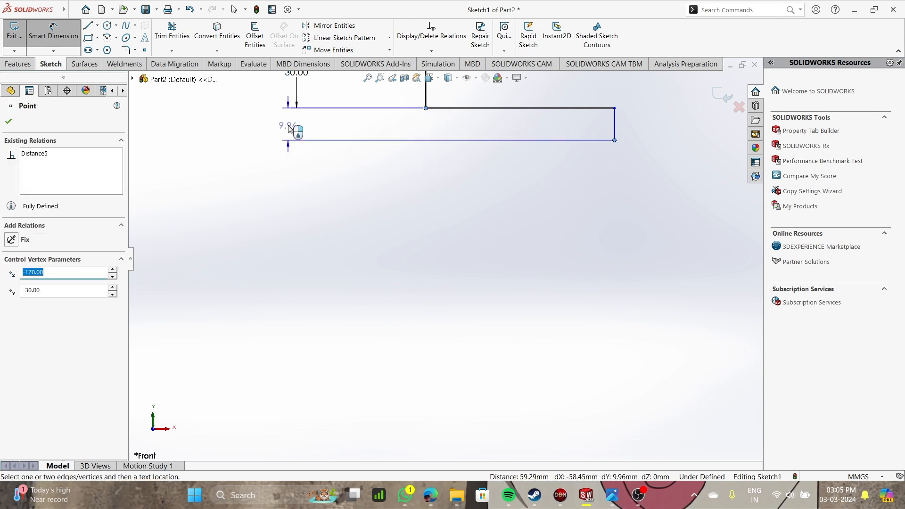
left_click(289, 128)
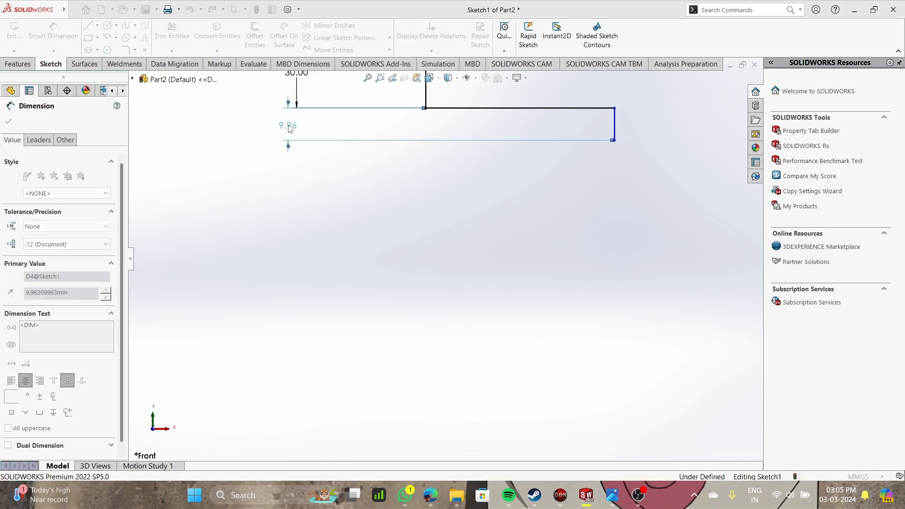
type("10")
key("Return")
Dimension the lower horizontal line between the two left-hand vertical segments to 65 mm
scroll(441, 264, "up", 1)
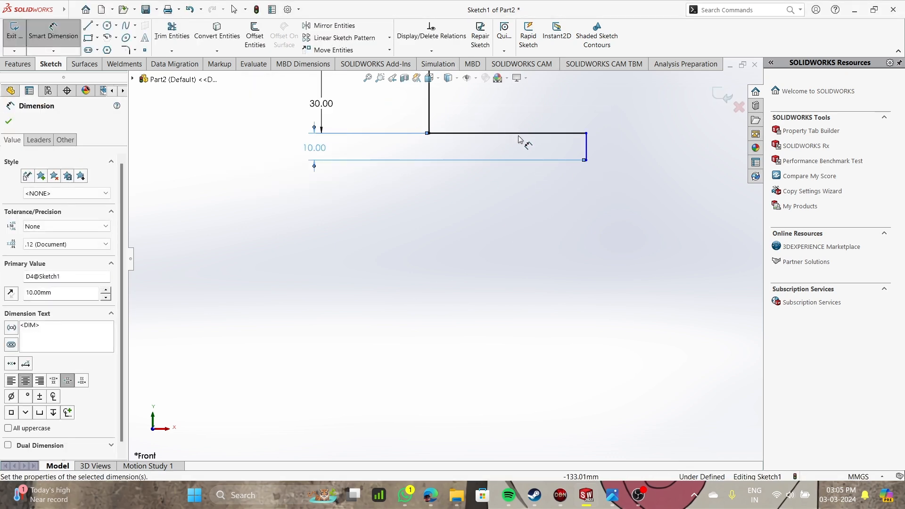
scroll(518, 136, "down", 1)
left_click(467, 175)
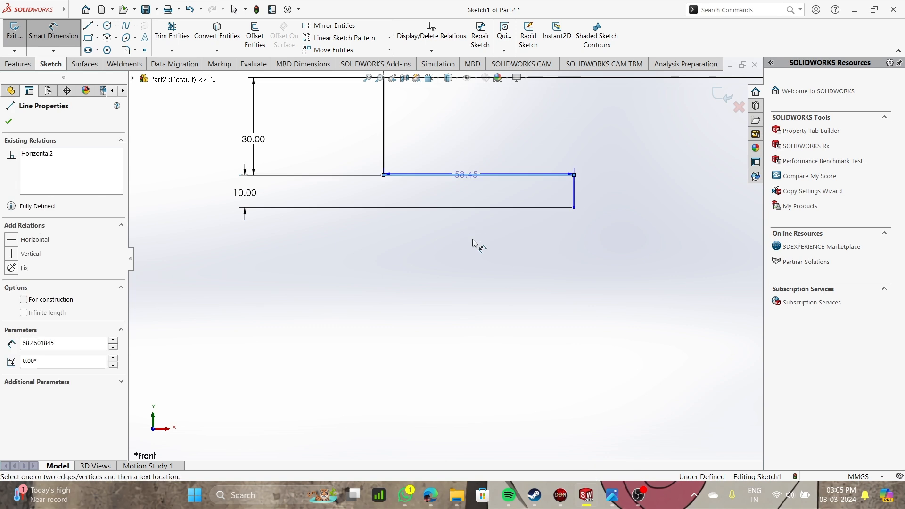
left_click(474, 253)
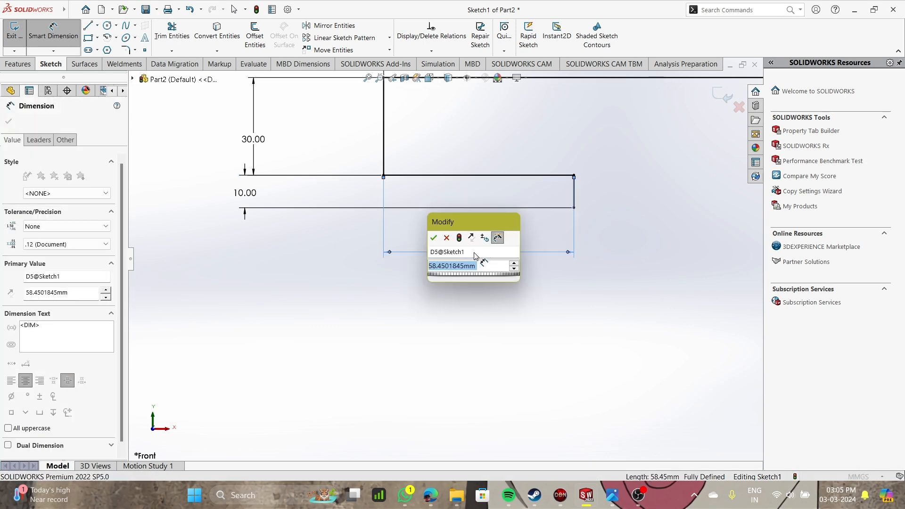
type("60")
key("Return")
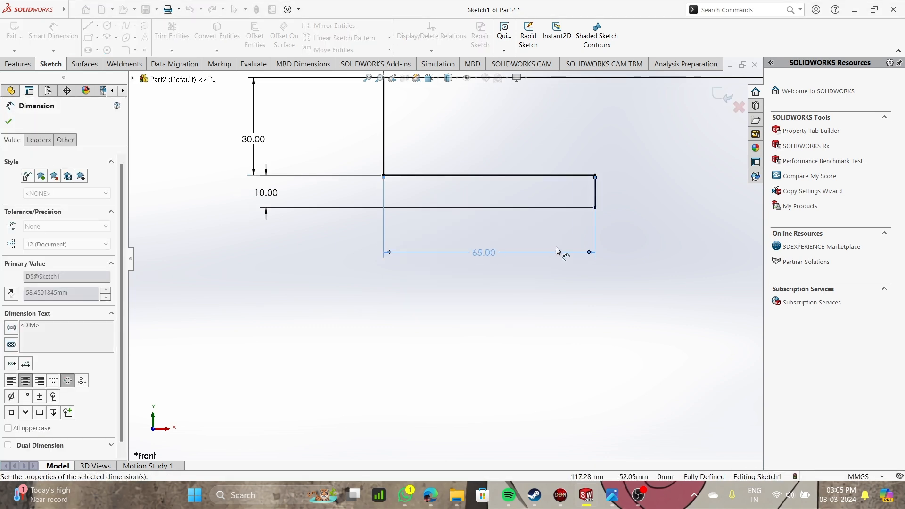
scroll(558, 246, "up", 6)
scroll(566, 247, "down", 2)
left_click(538, 274)
scroll(541, 276, "down", 4)
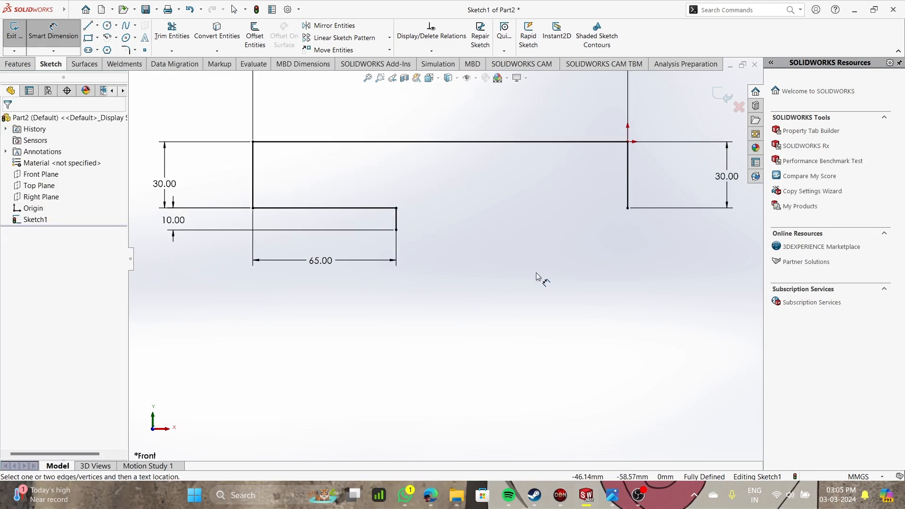
scroll(541, 277, "up", 2)
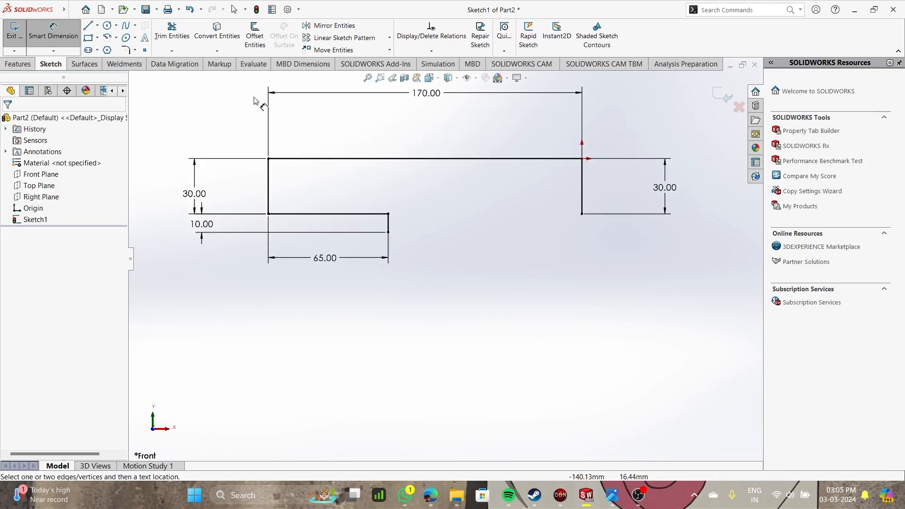
left_click(116, 37)
left_click(132, 74)
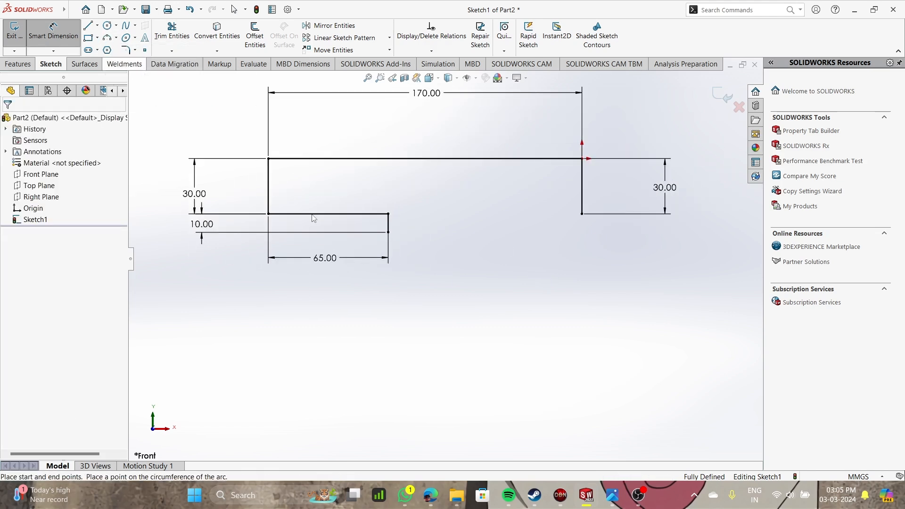
left_click(389, 214)
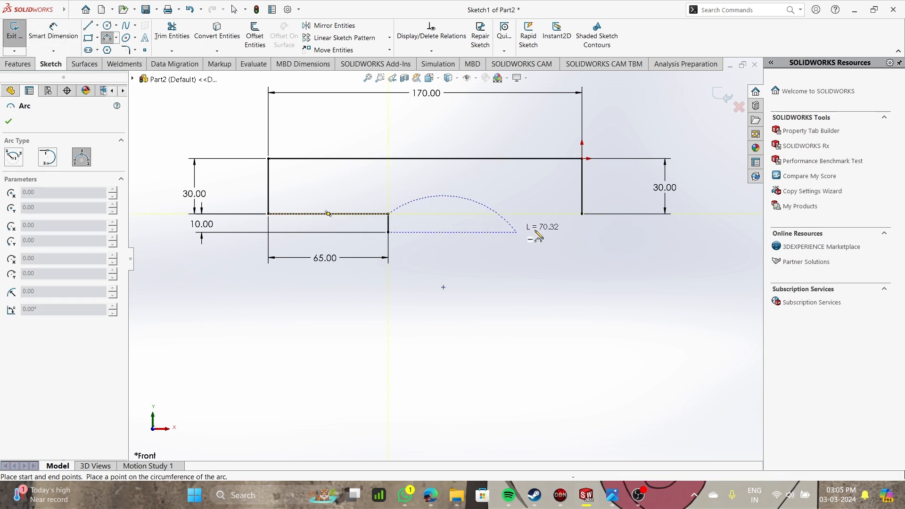
left_click(581, 213)
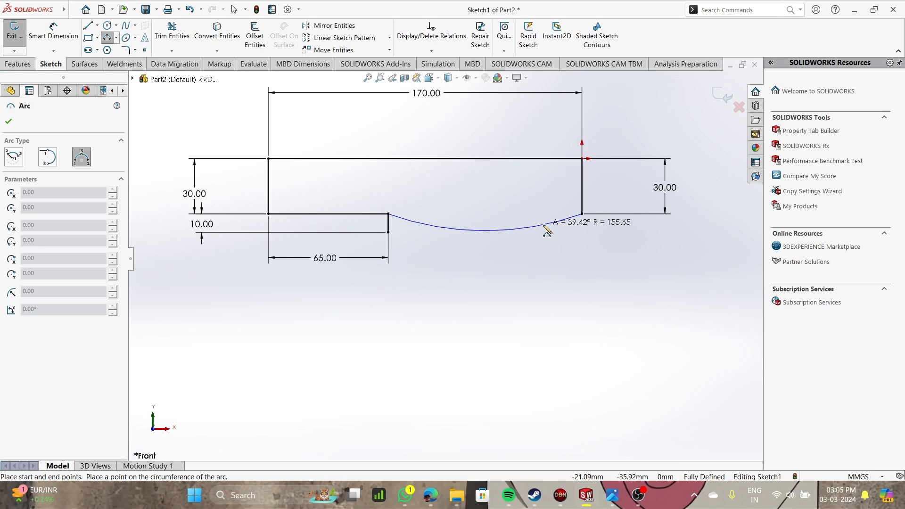
key("Escape")
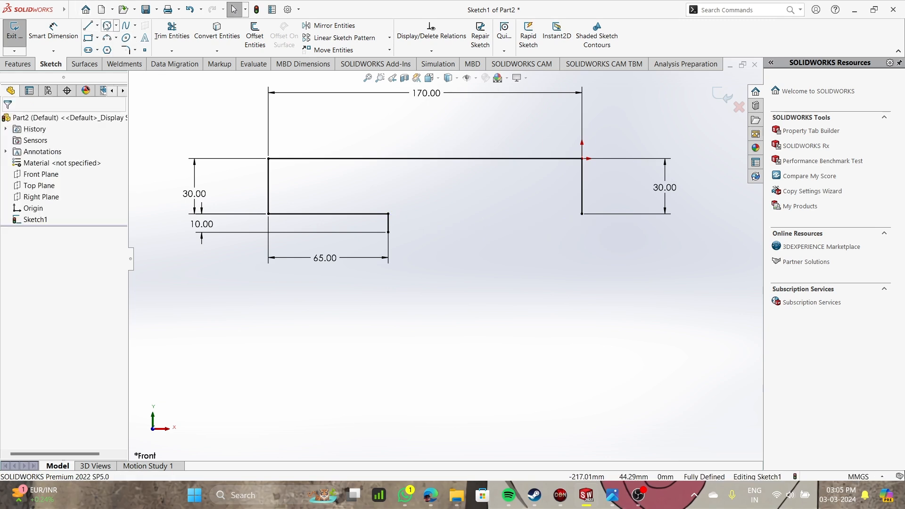
Draw a three-point arc of about 198 mm radius from the short vertical line's free end to the right vertical line's lower end, bulging downward
left_click(108, 39)
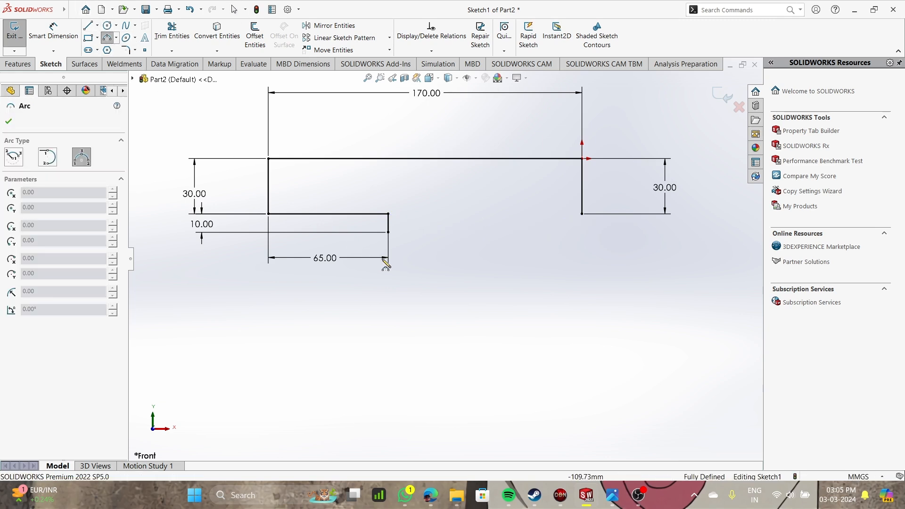
left_click(389, 232)
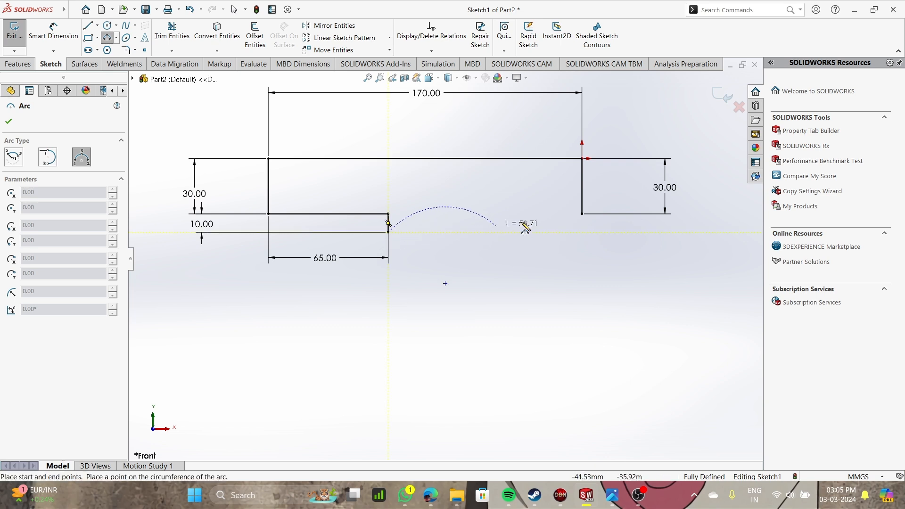
left_click(581, 213)
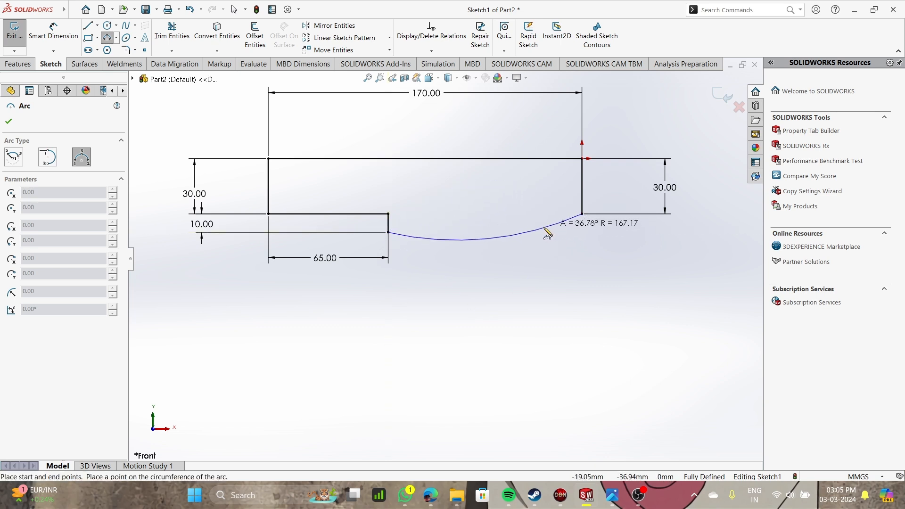
left_click(508, 235)
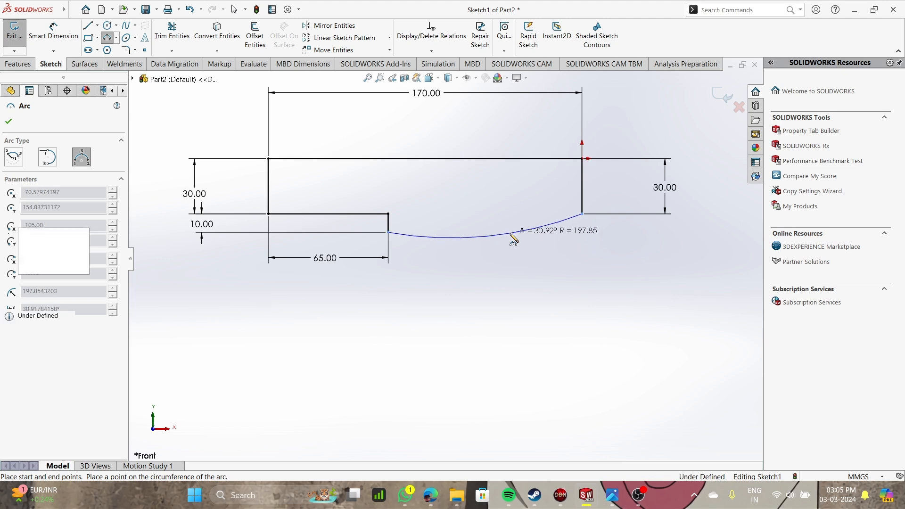
Dimension the lower arc's radius to 300 mm
left_click(53, 31)
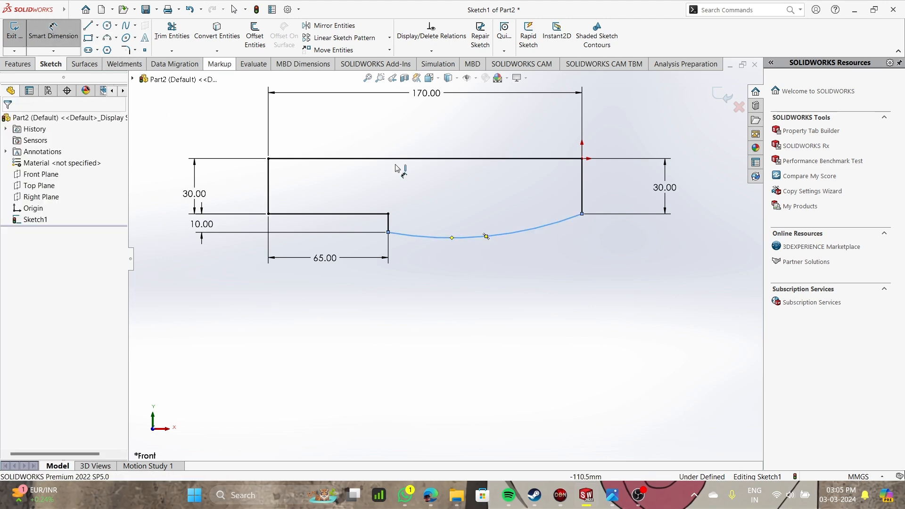
left_click(476, 236)
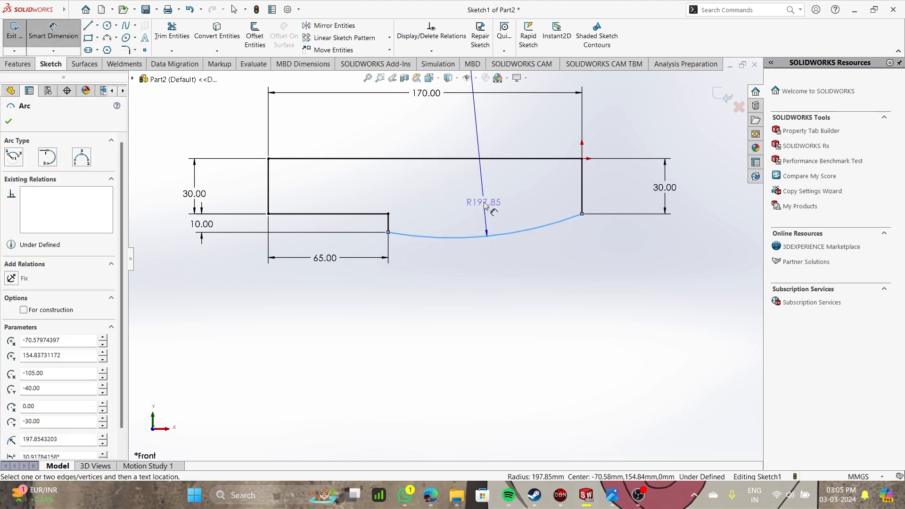
left_click(487, 205)
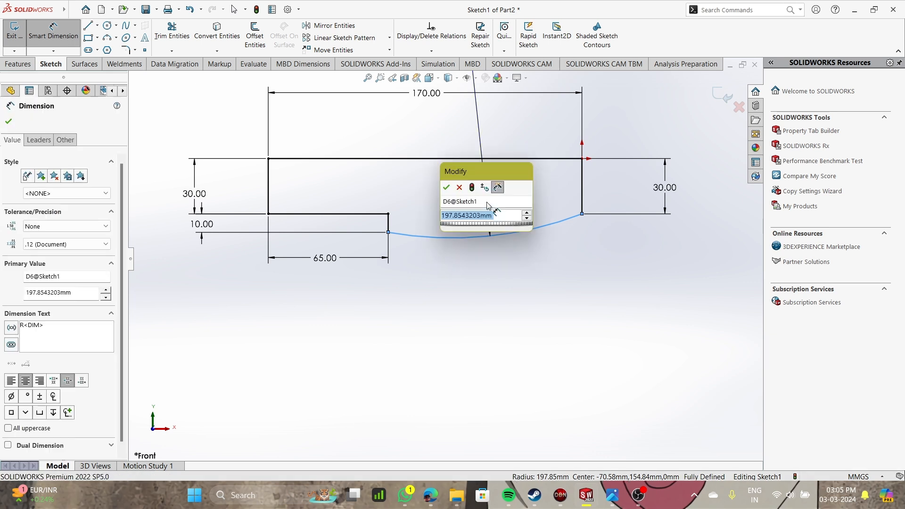
type("300")
key("Return")
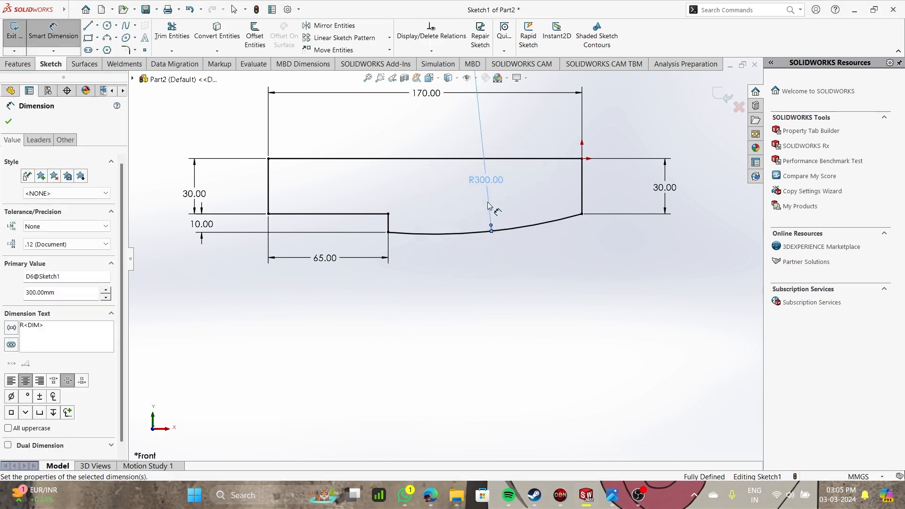
Round the profile's lower-left corner with a 15 mm sketch fillet, checking it against the reference drawing in the image viewer
scroll(501, 218, "up", 2)
scroll(424, 213, "down", 2)
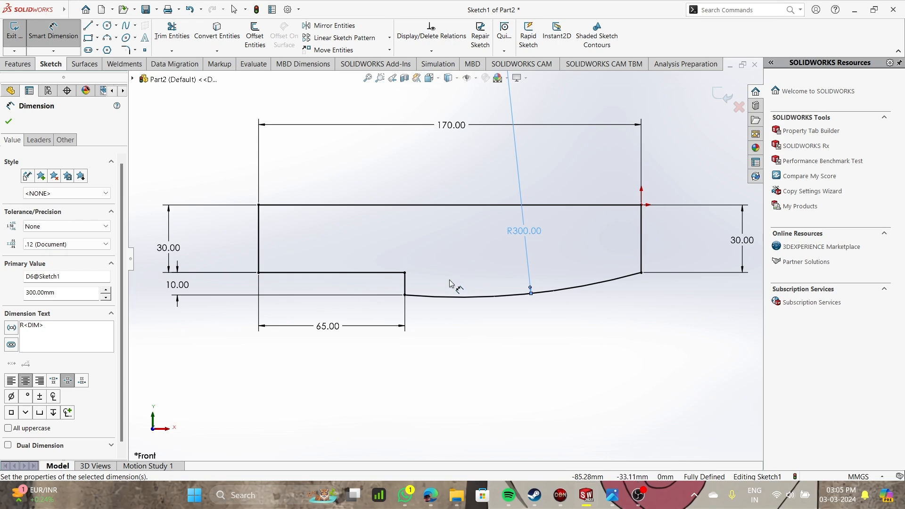
scroll(283, 283, "up", 3)
scroll(307, 279, "down", 3)
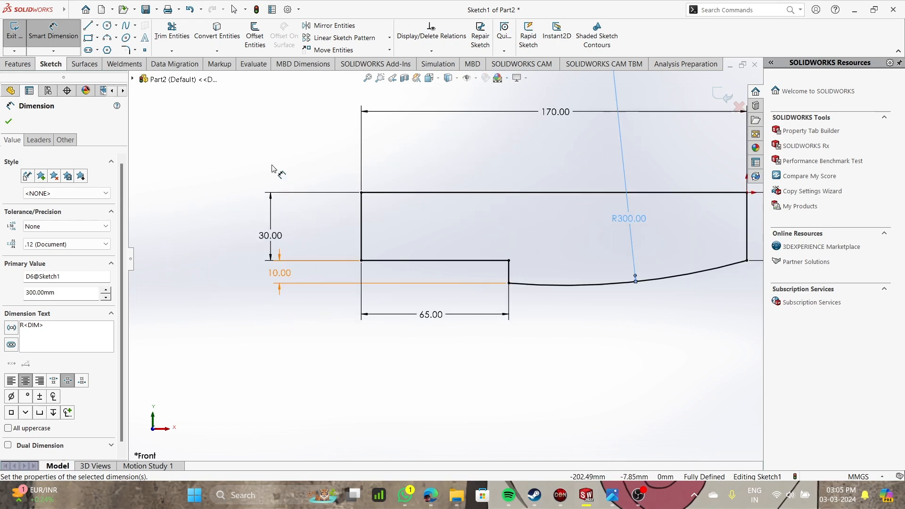
left_click(125, 50)
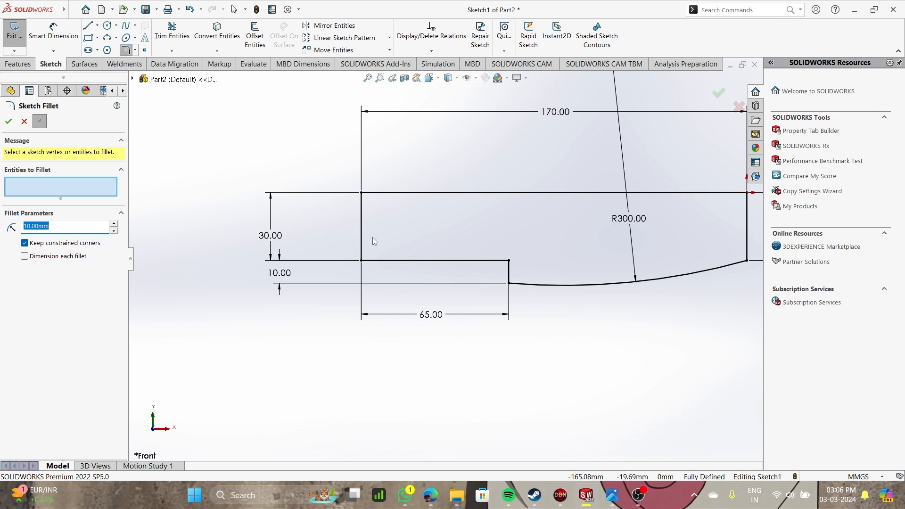
left_click(361, 260)
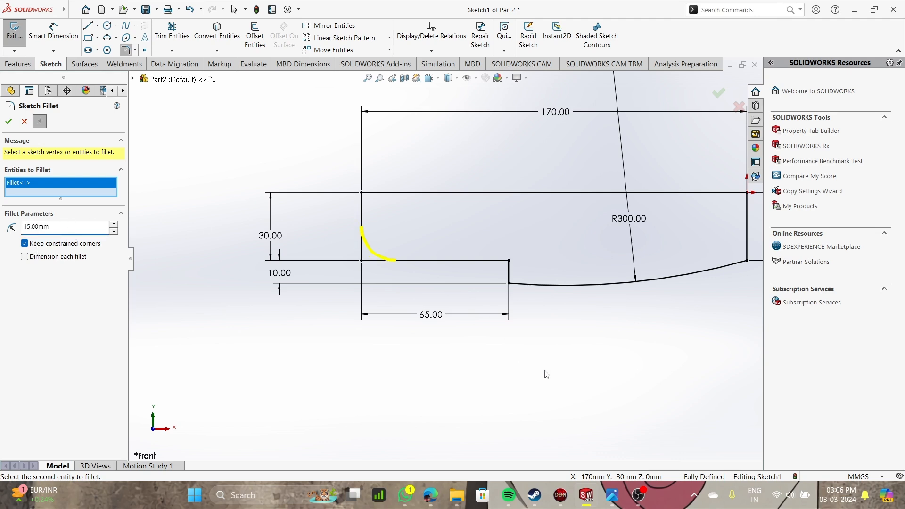
left_click(612, 494)
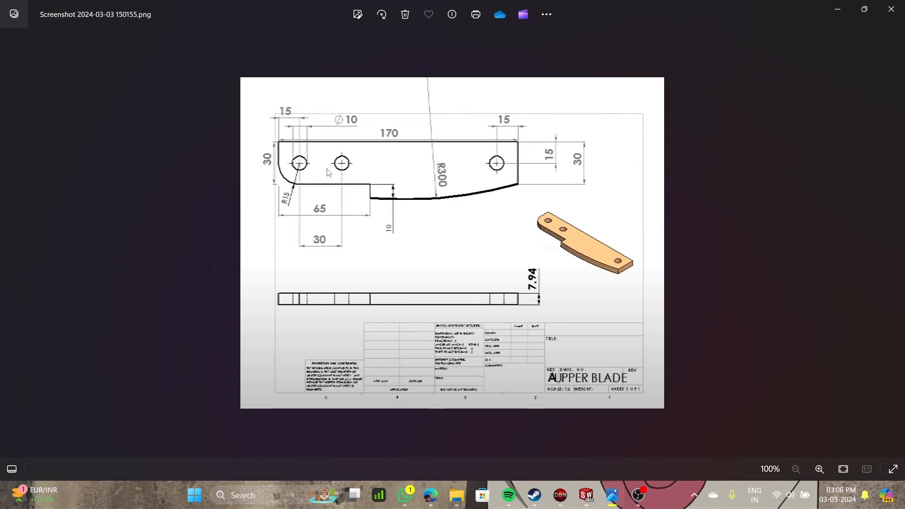
scroll(289, 211, "up", 3)
scroll(289, 212, "down", 3)
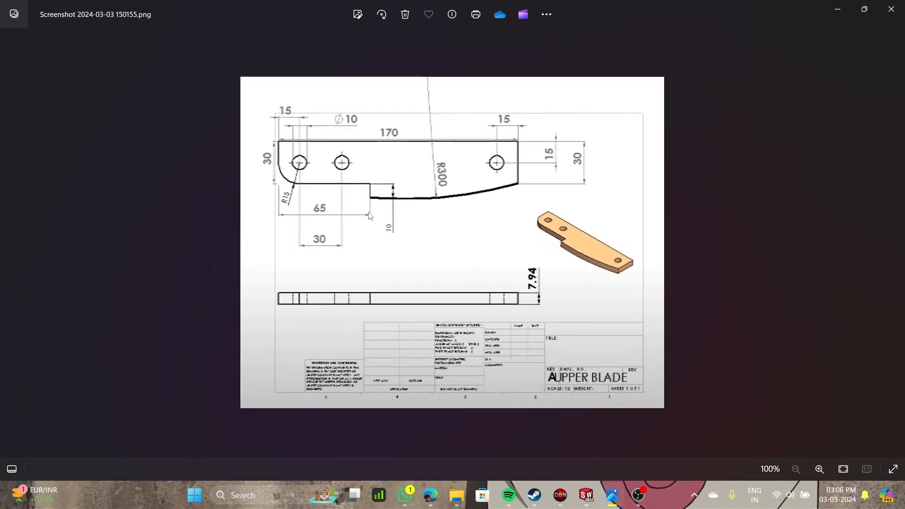
left_click(837, 9)
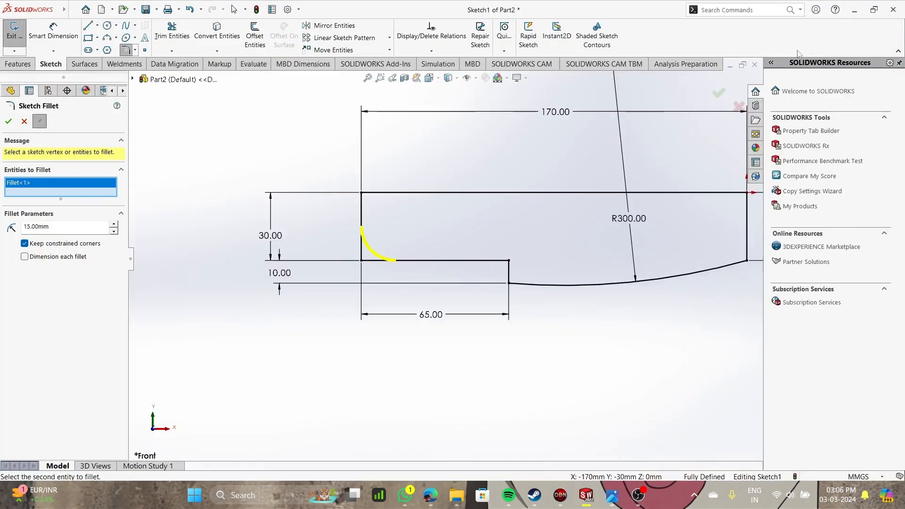
left_click(8, 122)
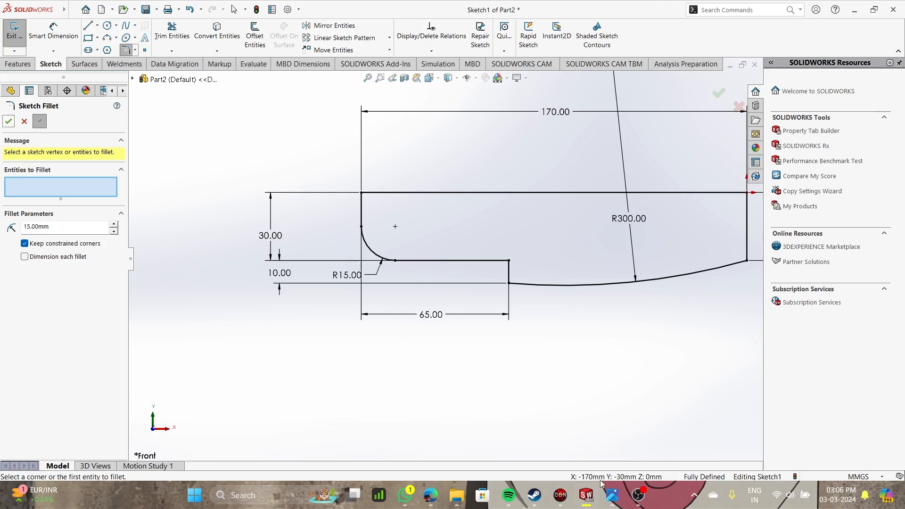
Following the reference drawing, sketch three circles of about 6 to 7 mm radius in a horizontal row, two toward the left and one near the right end
left_click(612, 495)
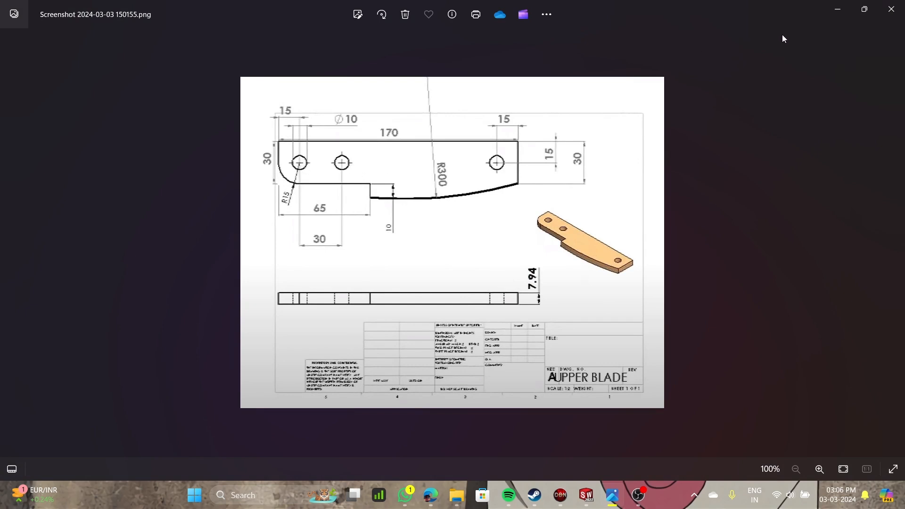
left_click(833, 10)
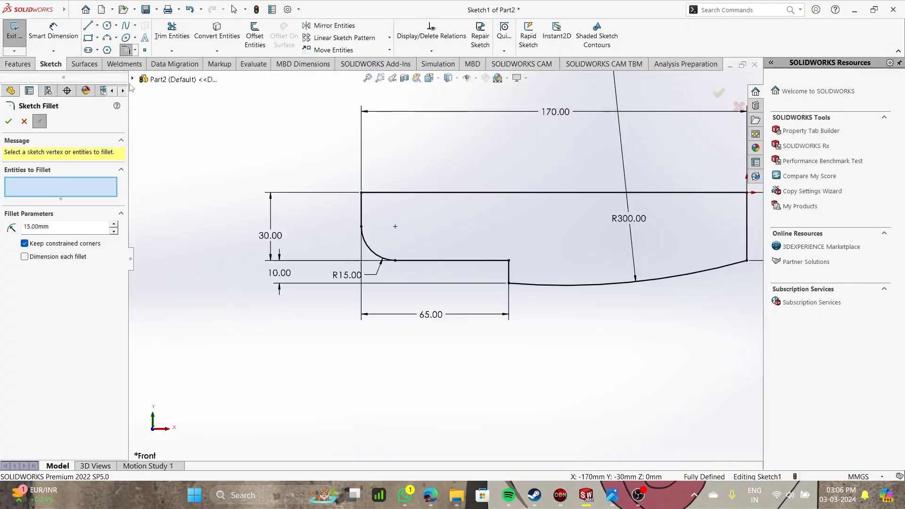
left_click(108, 26)
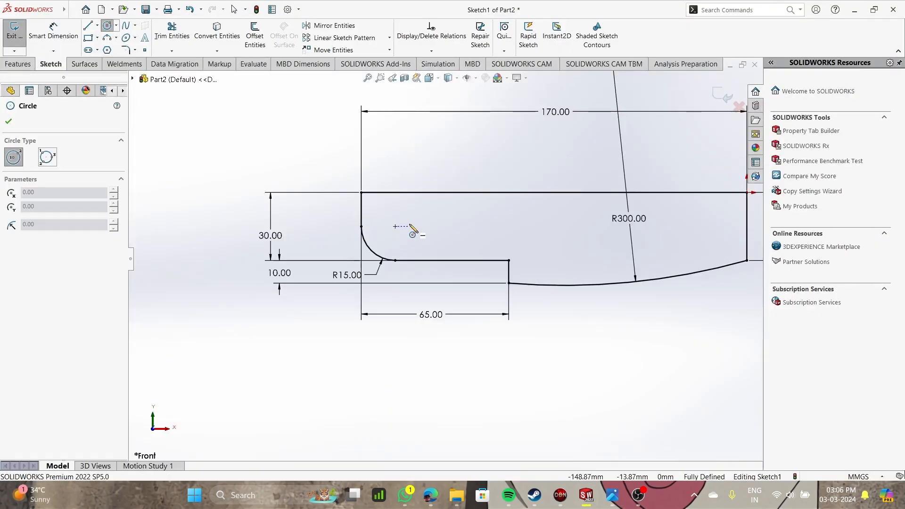
left_click(409, 226)
left_click(419, 236)
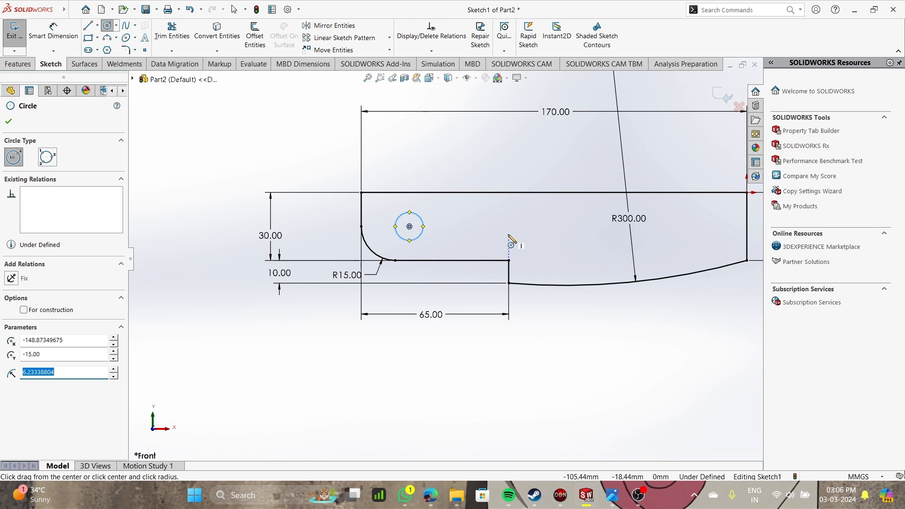
left_click(504, 227)
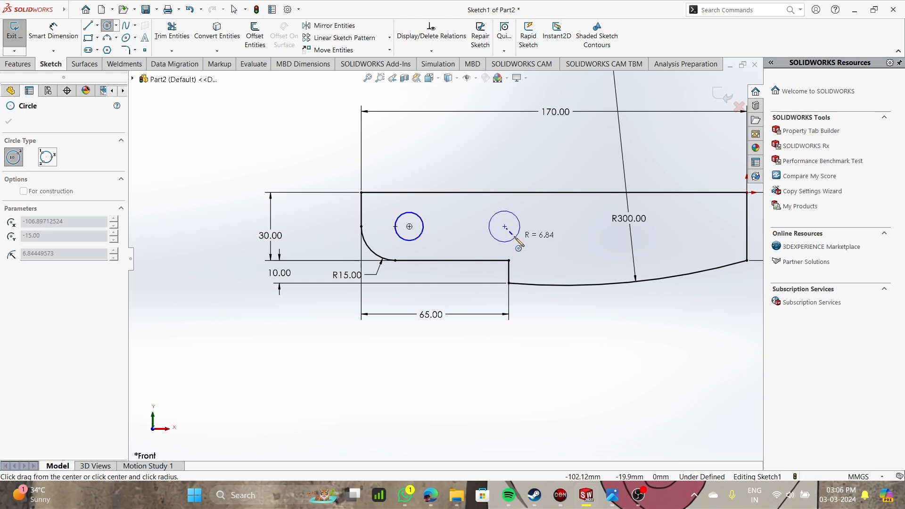
left_click(516, 239)
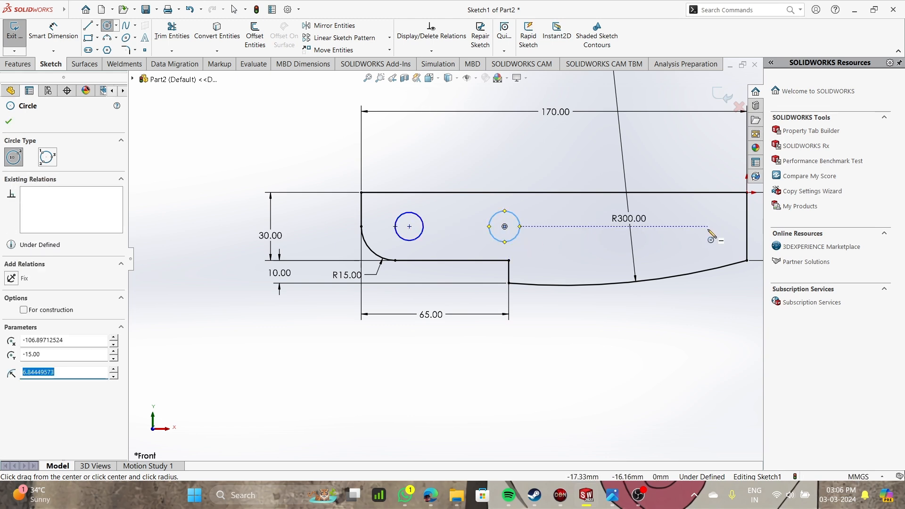
left_click(707, 226)
left_click(718, 237)
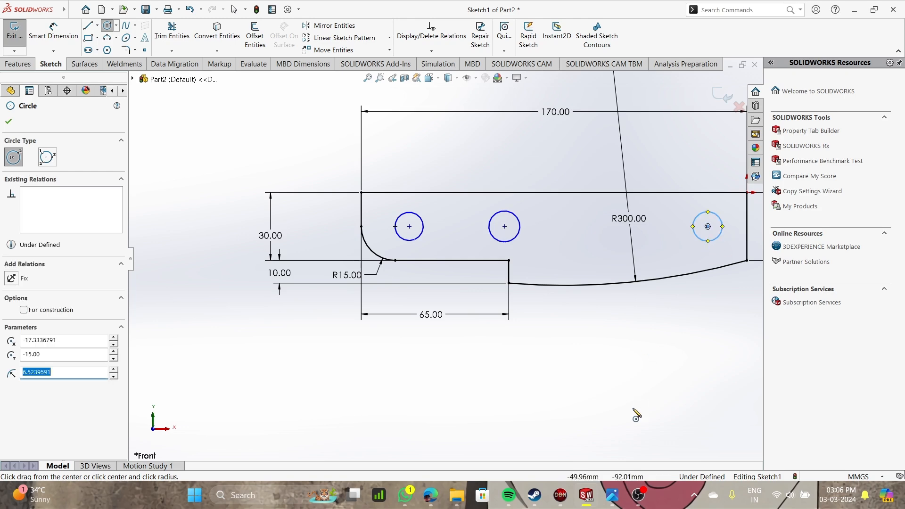
Check the three holes' layout on the reference drawing in the image viewer, and end the Circle command in the sketch
left_click(612, 494)
scroll(329, 148, "up", 1)
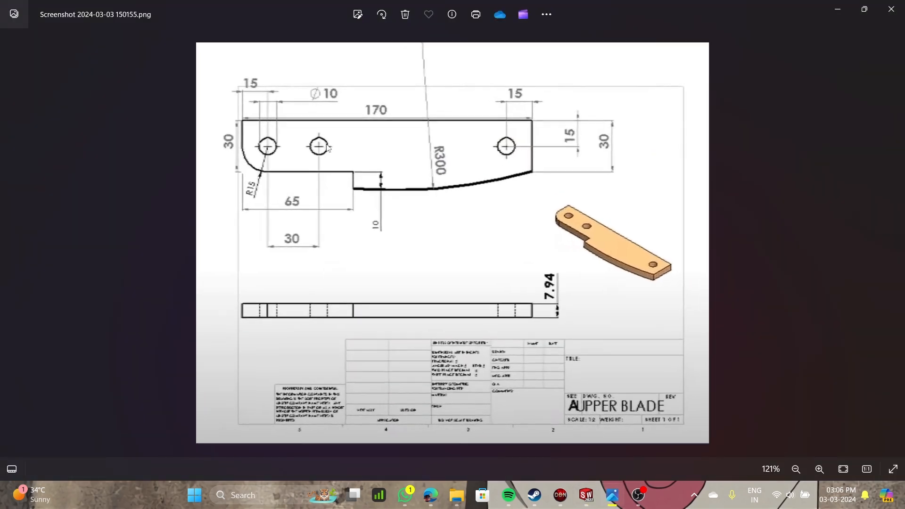
scroll(328, 148, "down", 2)
left_click(836, 12)
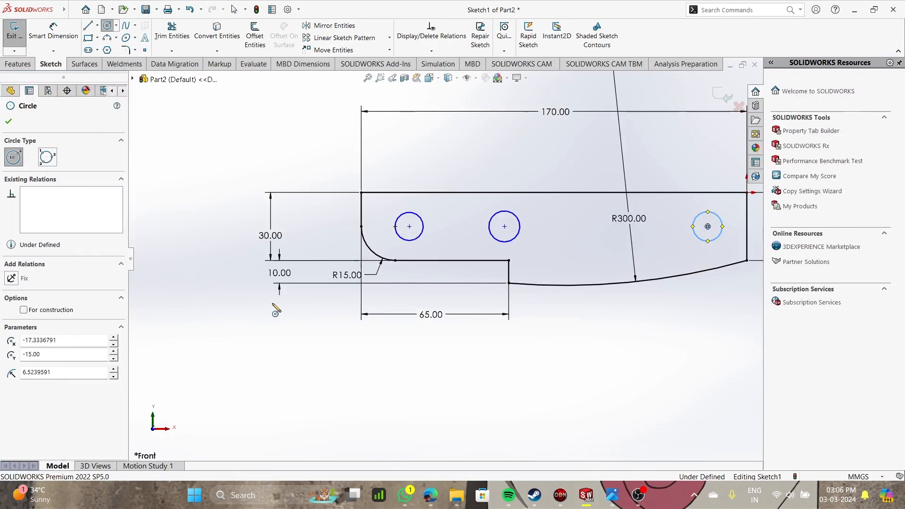
left_click(109, 25)
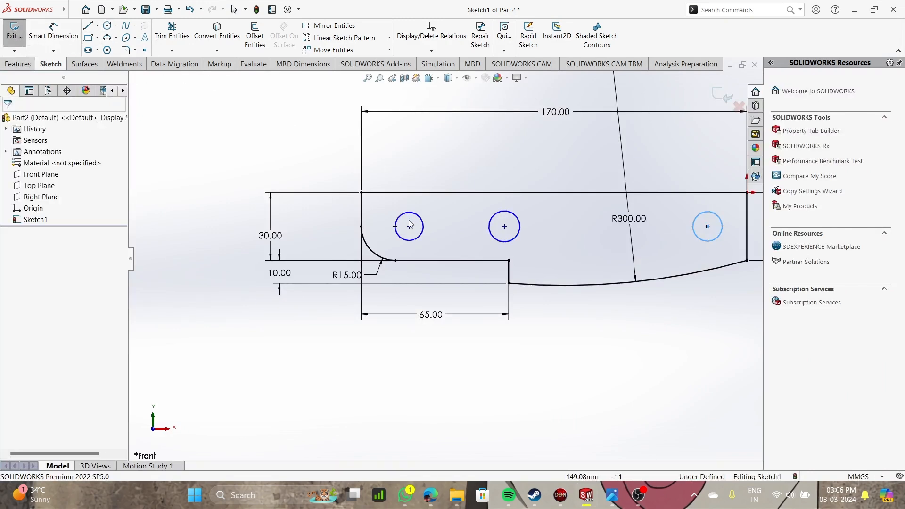
left_click(410, 227, "ctrl")
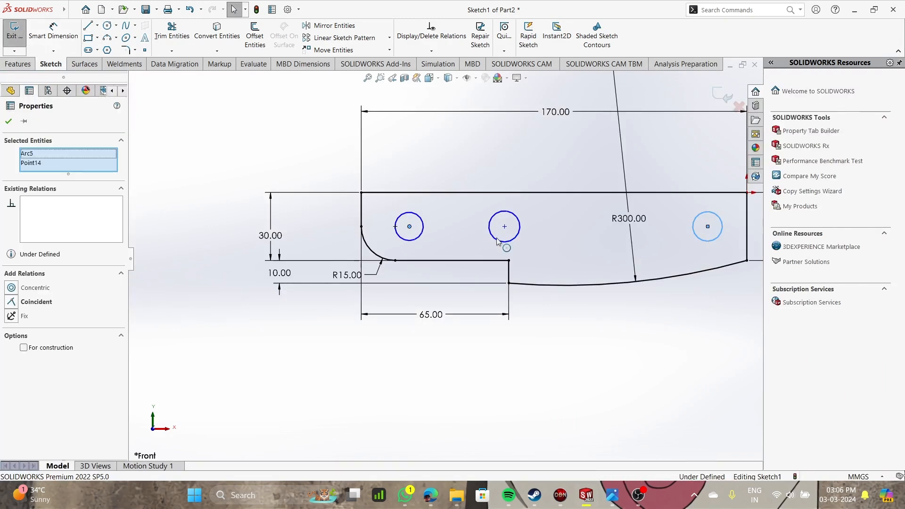
left_click(707, 228, "ctrl")
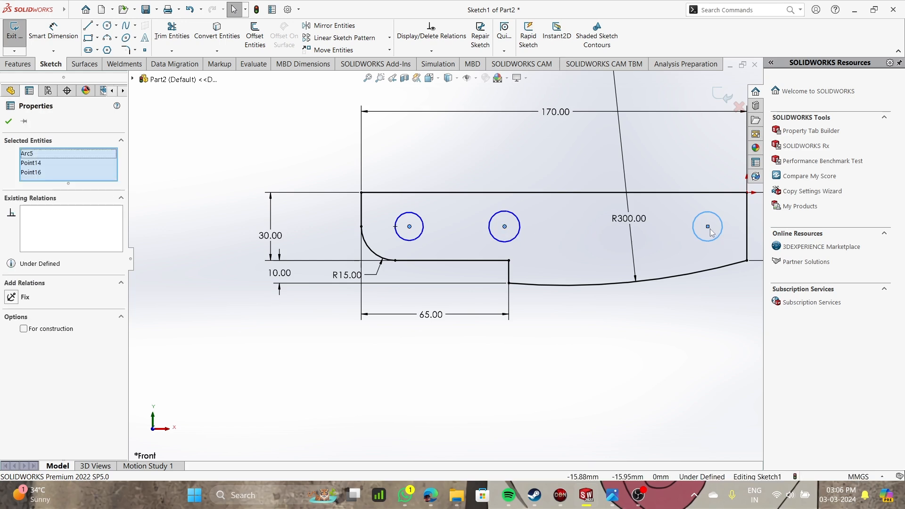
left_click(707, 227, "ctrl")
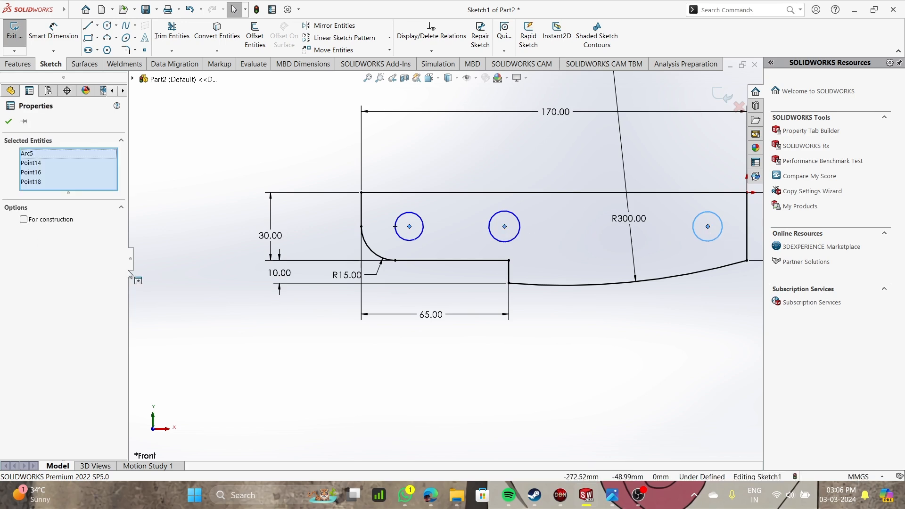
right_click(29, 156)
left_click(55, 174)
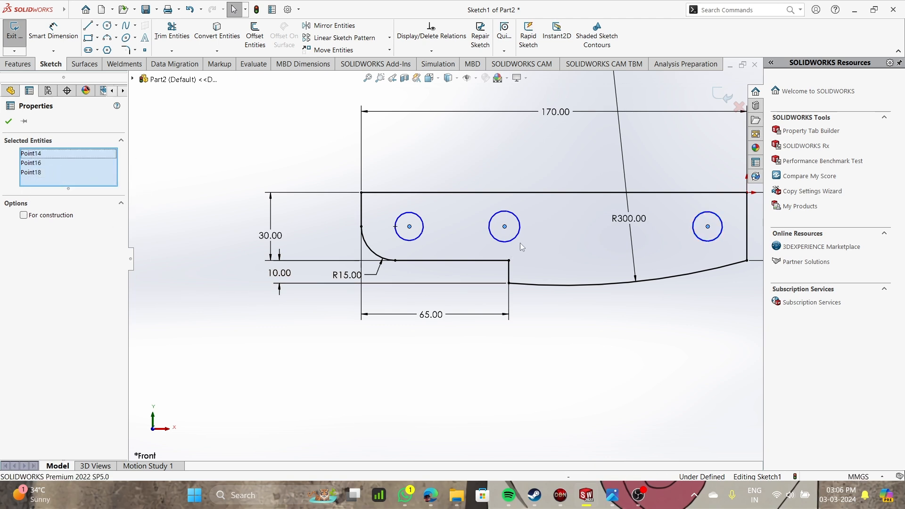
left_click(369, 376)
left_click(720, 236)
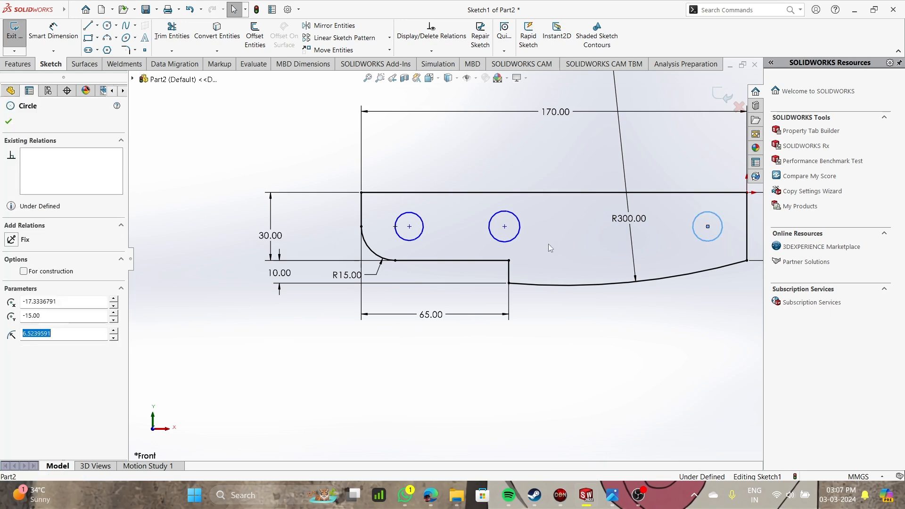
left_click(511, 240)
left_click(424, 234)
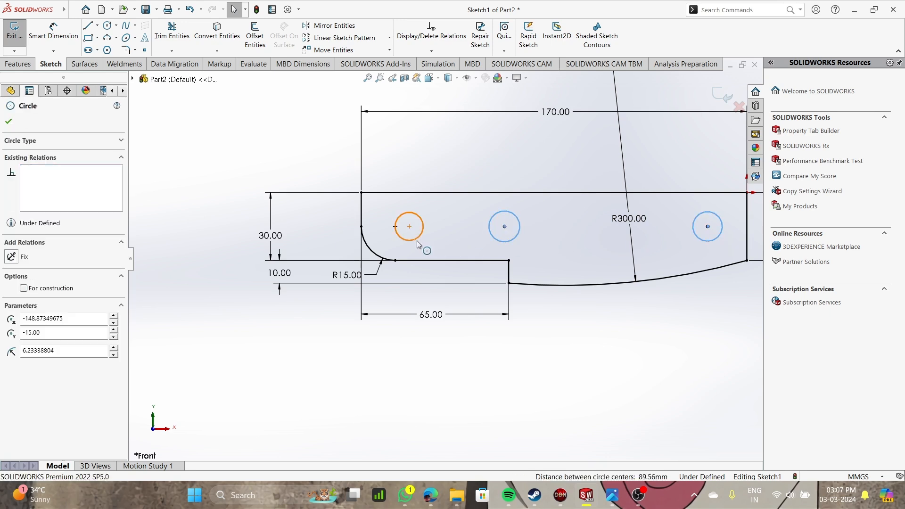
left_click(223, 324)
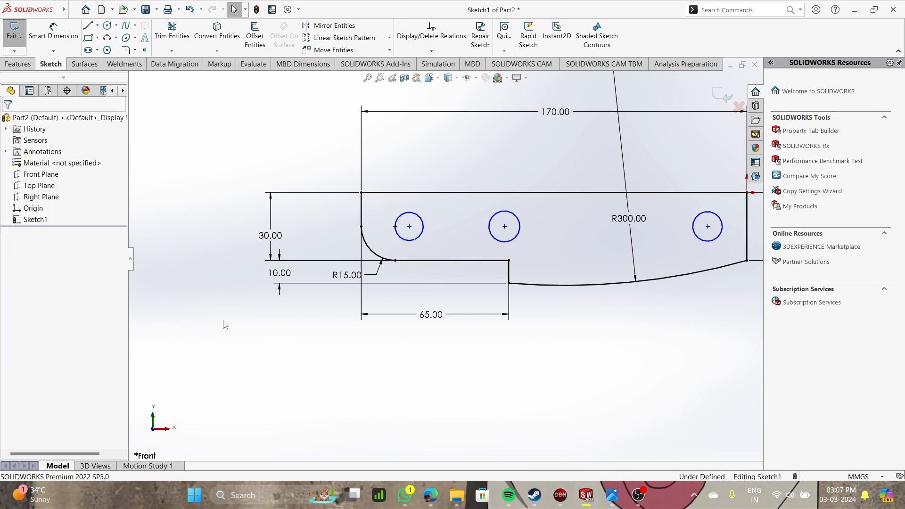
Align the center points of the three hole circles with a Horizontal relation
left_click(410, 227)
left_click(506, 229, "ctrl")
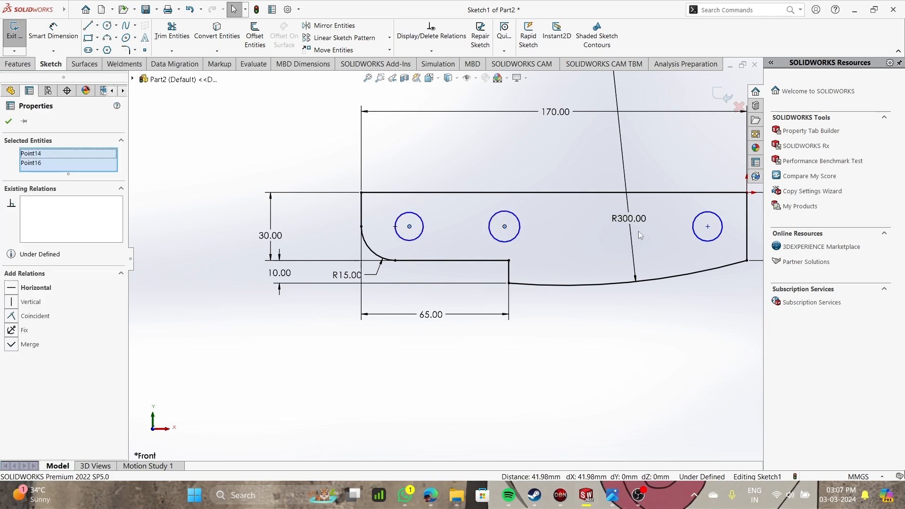
left_click(708, 227, "ctrl")
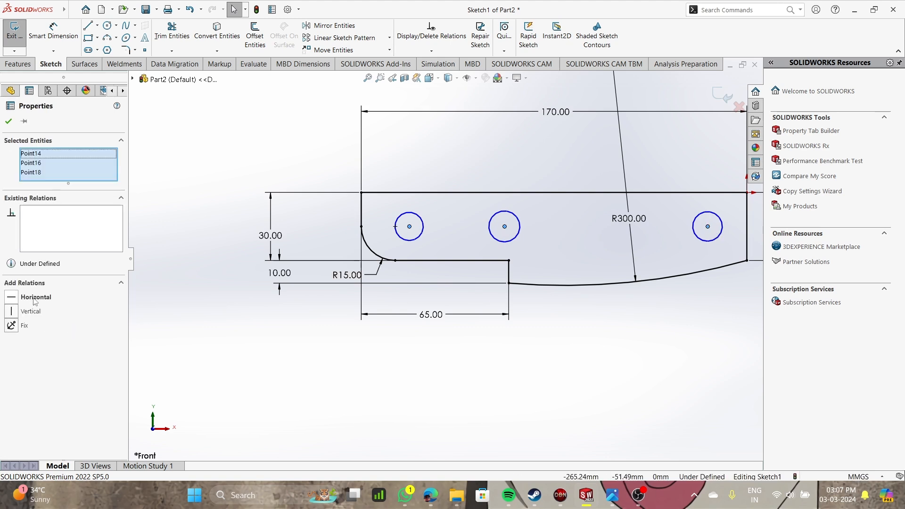
left_click(543, 367)
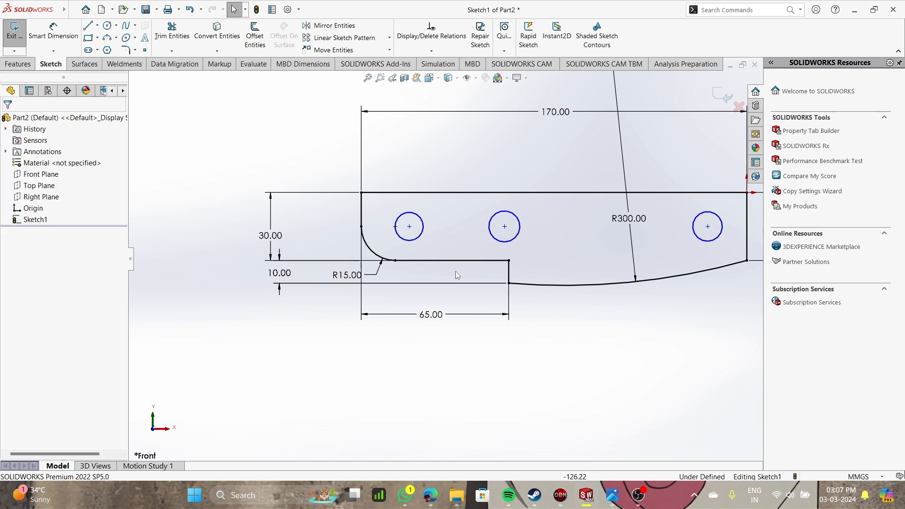
Make the three hole circles the same size with an Equal relation, checking the reference drawing in the image viewer
left_click(419, 239)
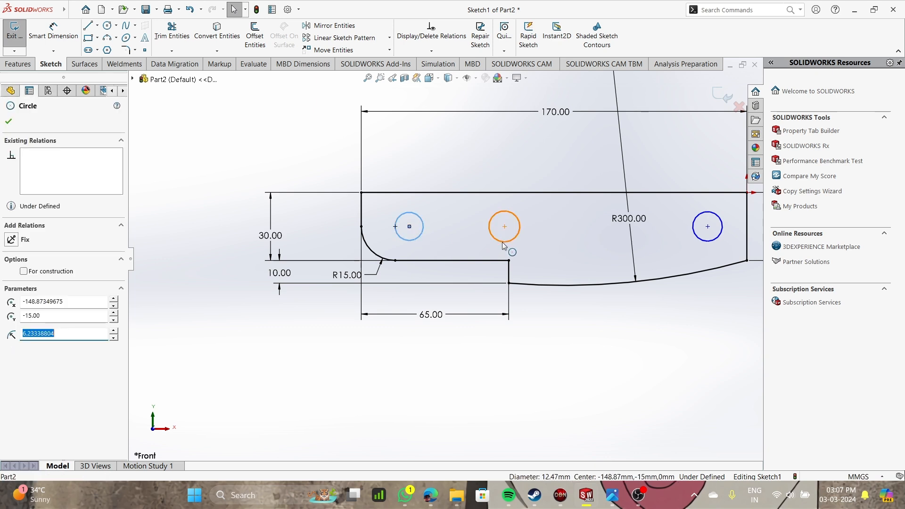
left_click(502, 242, "ctrl")
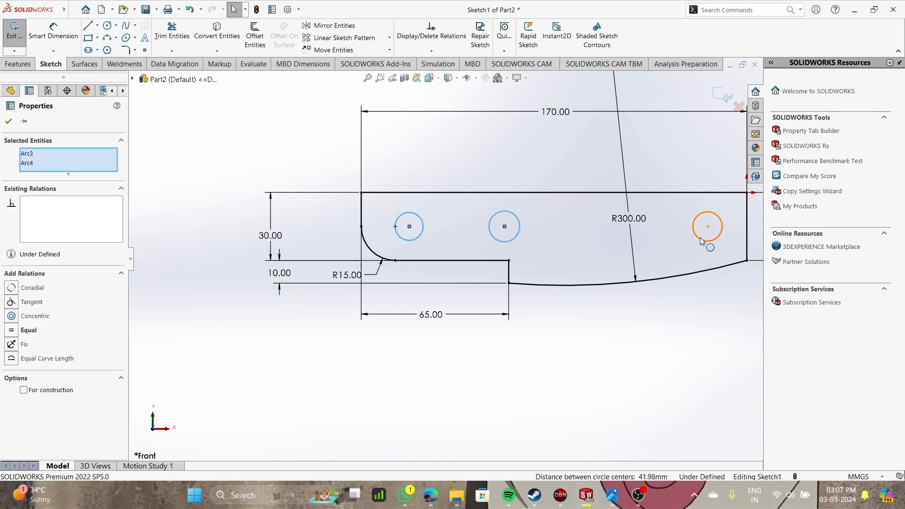
left_click(702, 238, "ctrl")
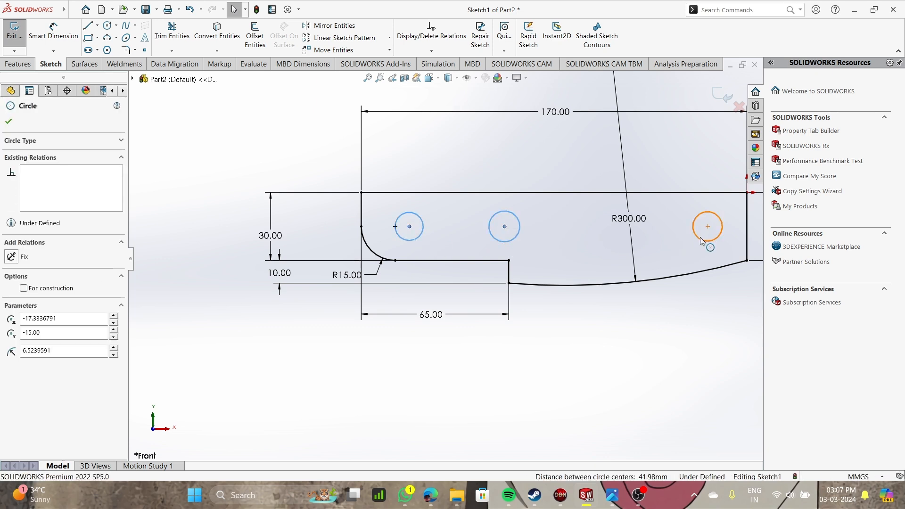
left_click(613, 495)
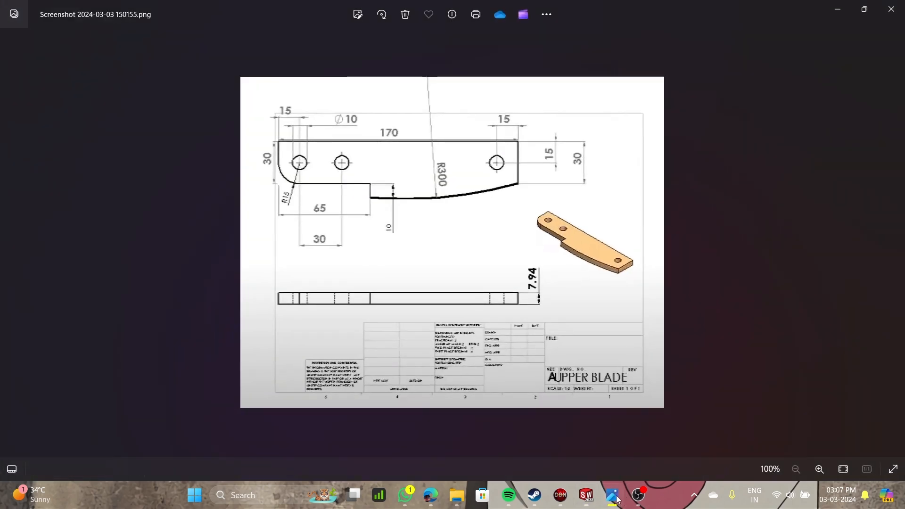
left_click(836, 9)
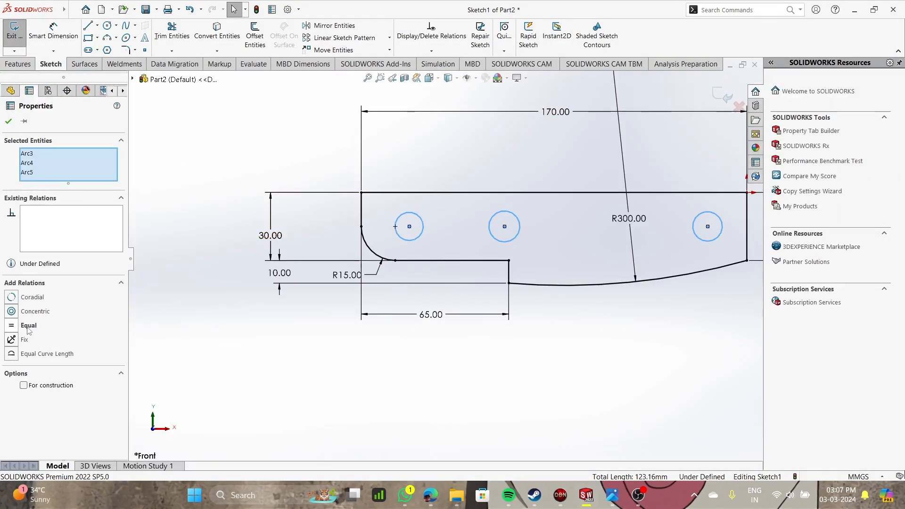
mouse_move(29, 3)
Dimension the leftmost hole circle's diameter to 10 mm, following the reference drawing
left_click(53, 33)
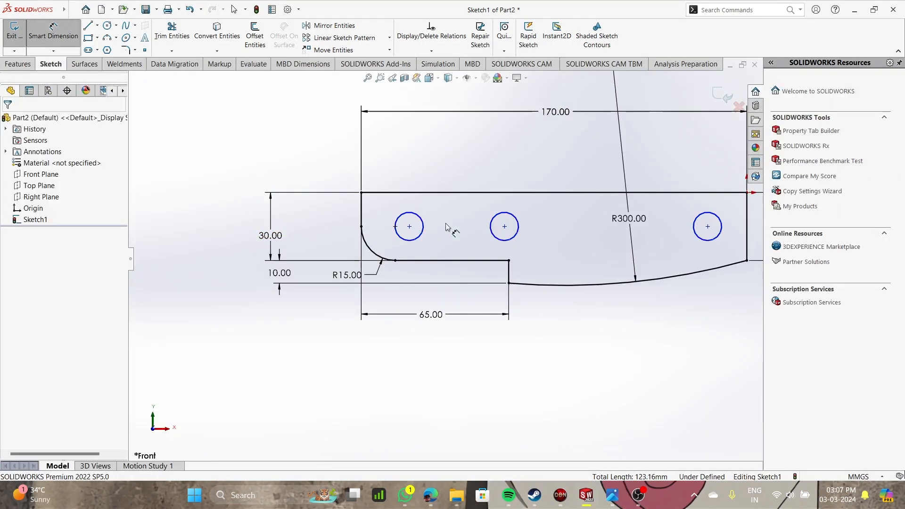
left_click(421, 222)
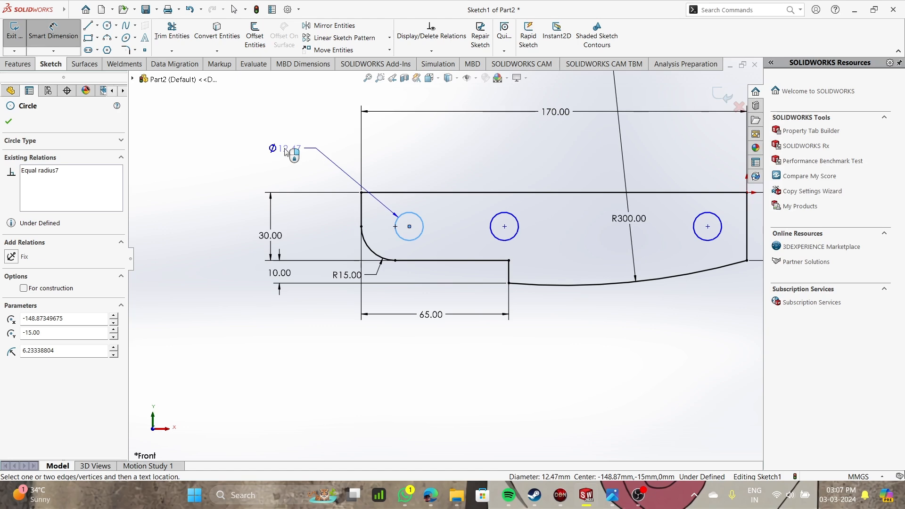
left_click(290, 152)
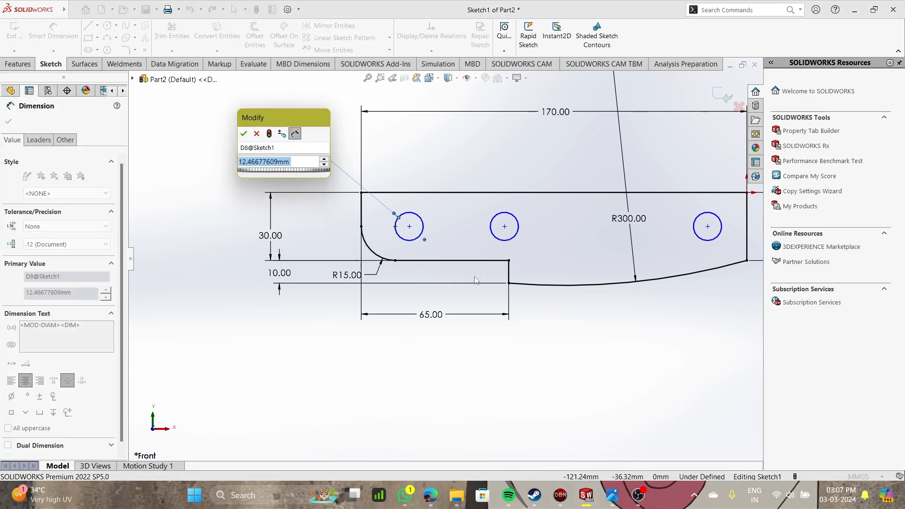
left_click(612, 495)
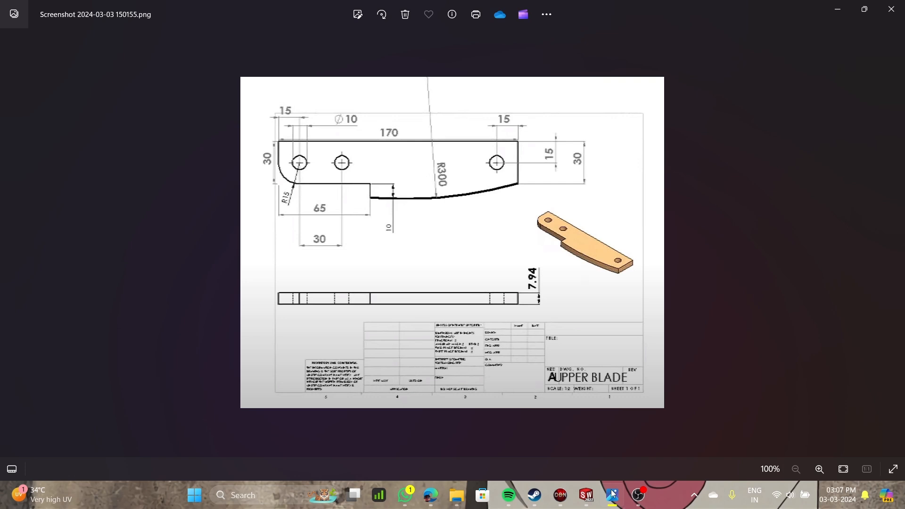
left_click(612, 494)
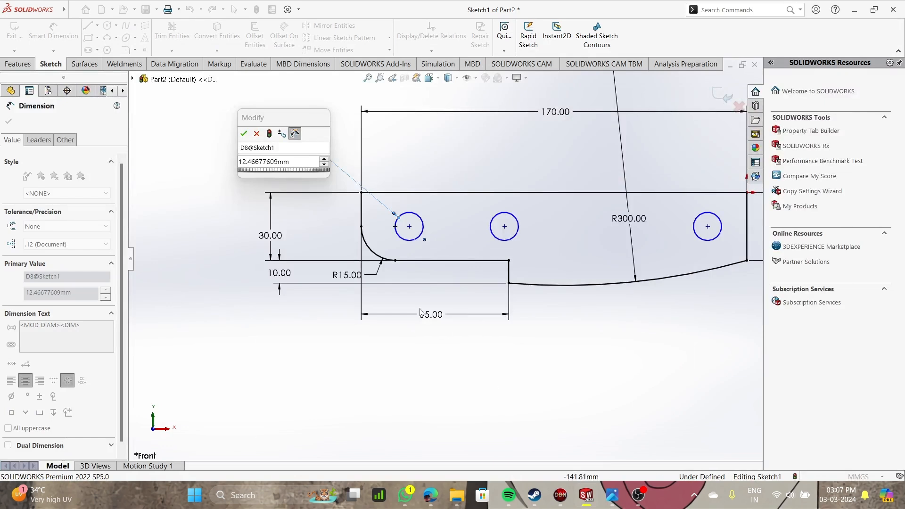
left_click(291, 164)
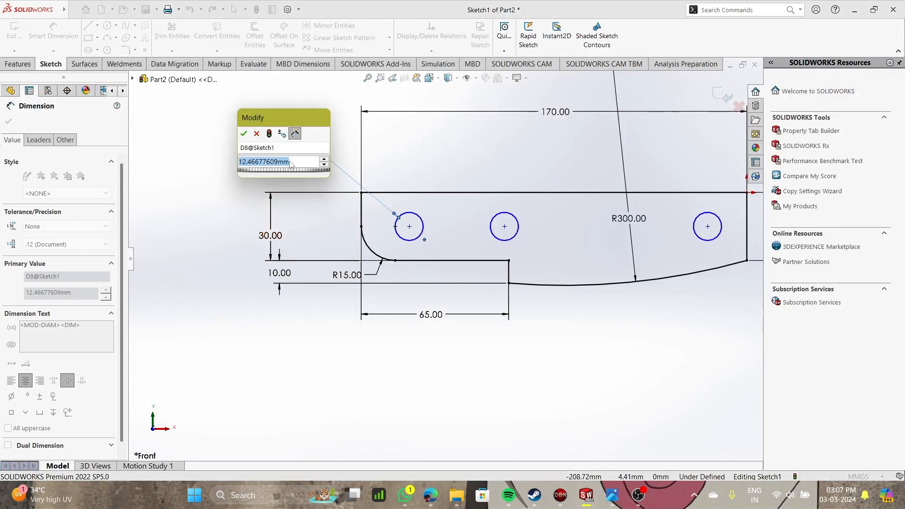
type("10")
key("Return")
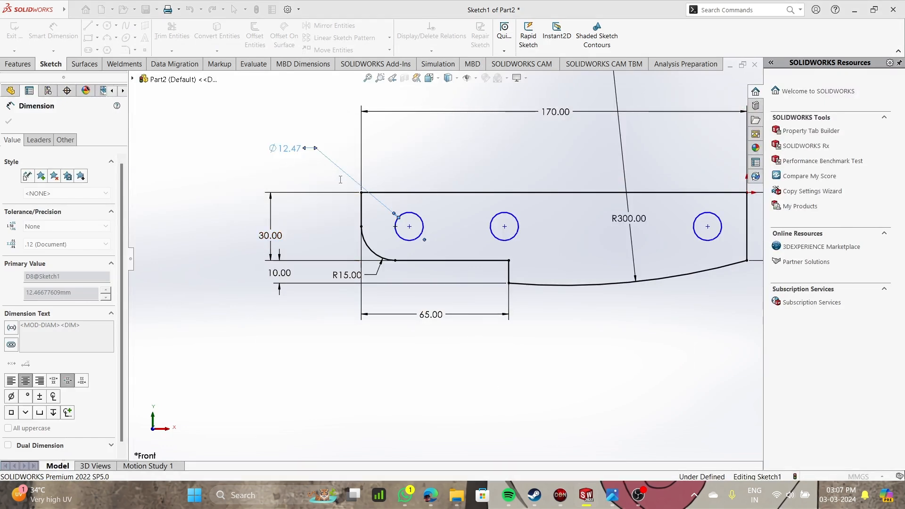
left_click(264, 196)
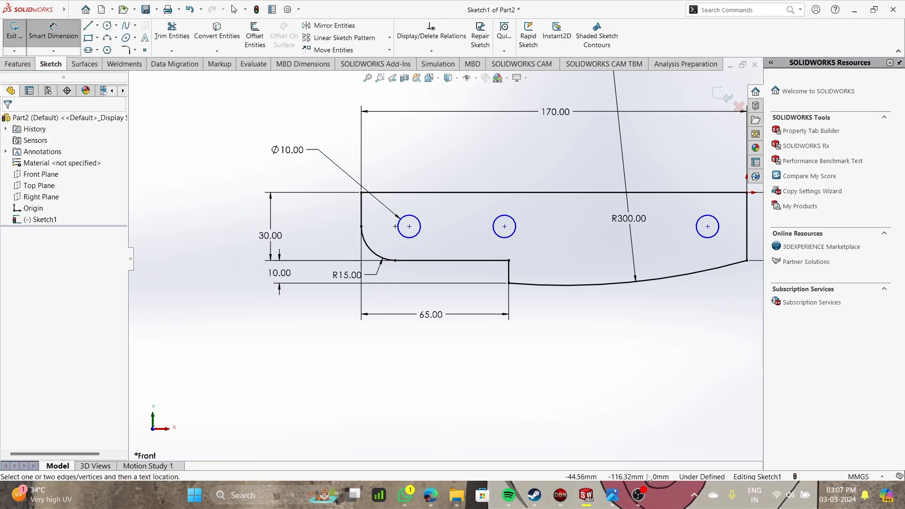
Shrink the reference drawing's window and dimension the leftmost hole's center 15 mm from the profile's left vertical edge
mouse_move(612, 494)
left_click(603, 451)
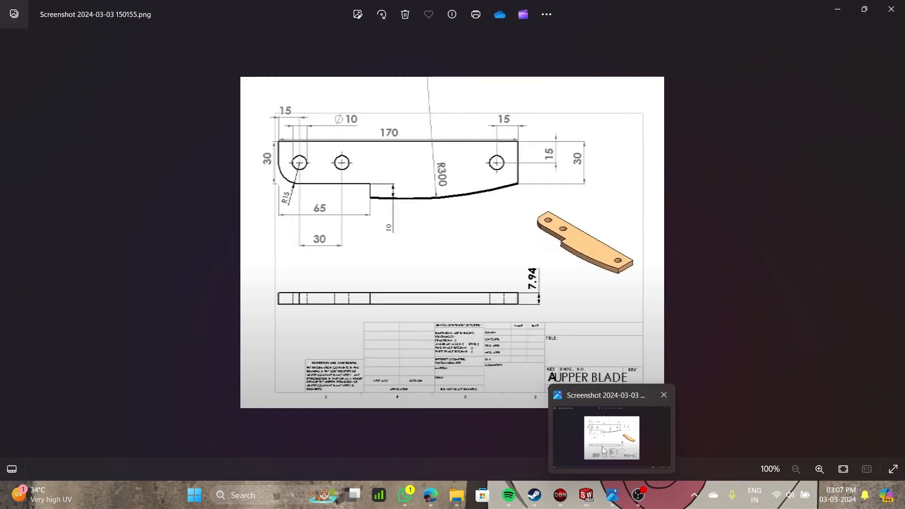
left_click(863, 9)
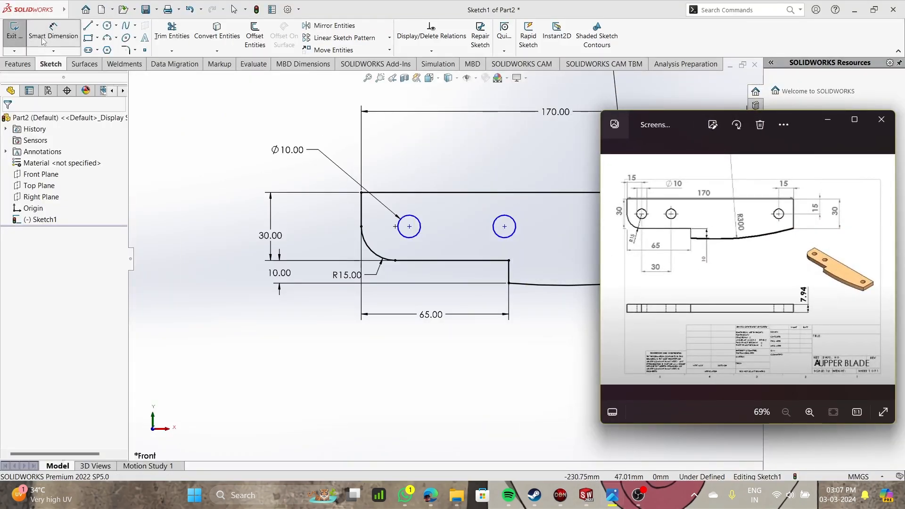
left_click(42, 42)
left_click(409, 227)
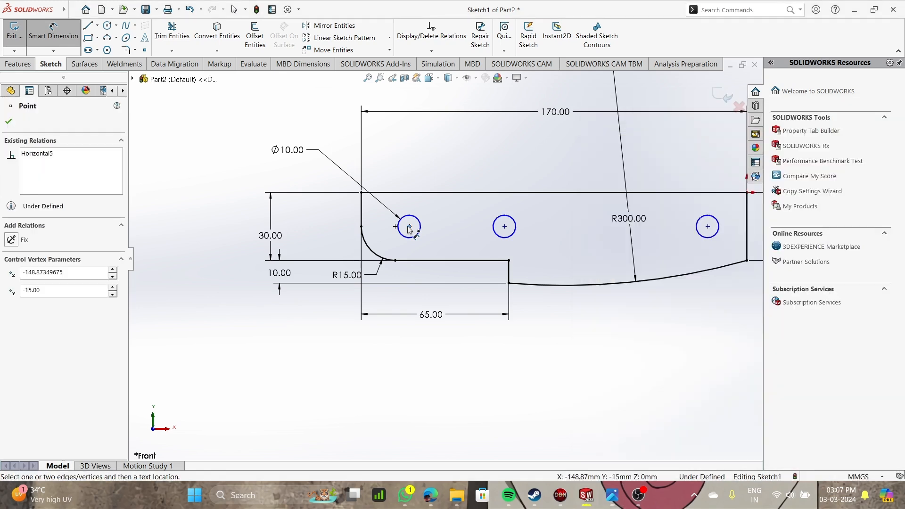
left_click(362, 203)
left_click(392, 157)
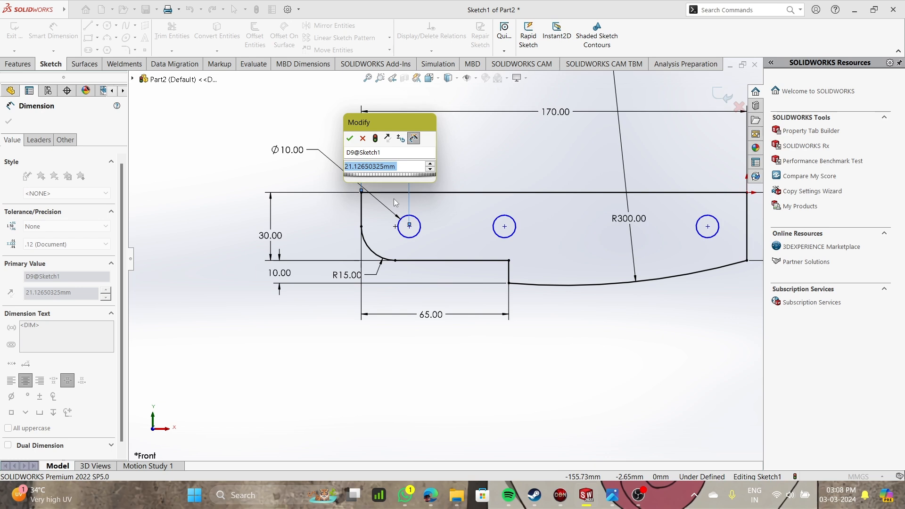
type("15")
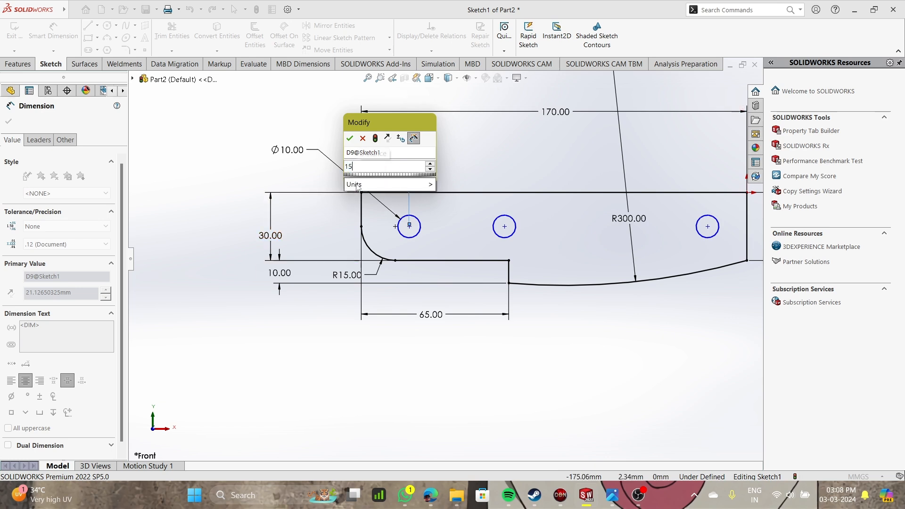
key("Return")
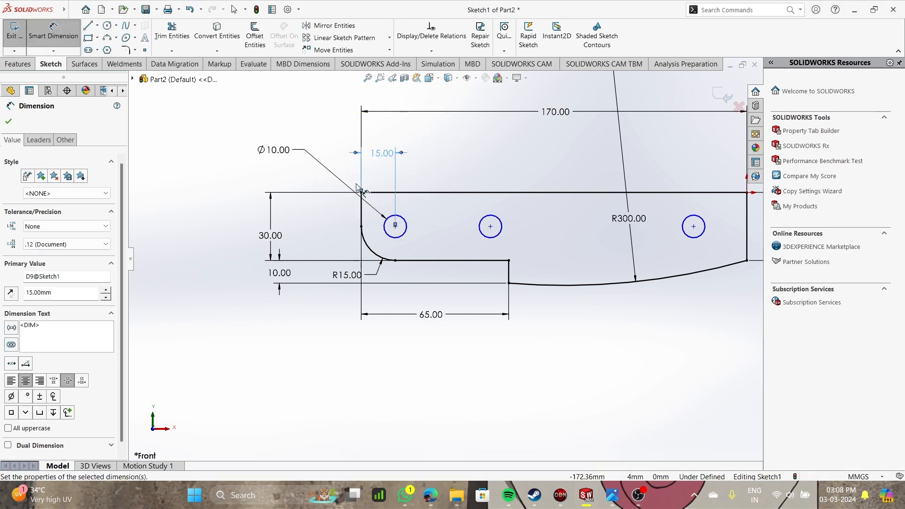
Dimension the distance between the centers of the two left holes to 30 mm
left_click(395, 226)
left_click(490, 227)
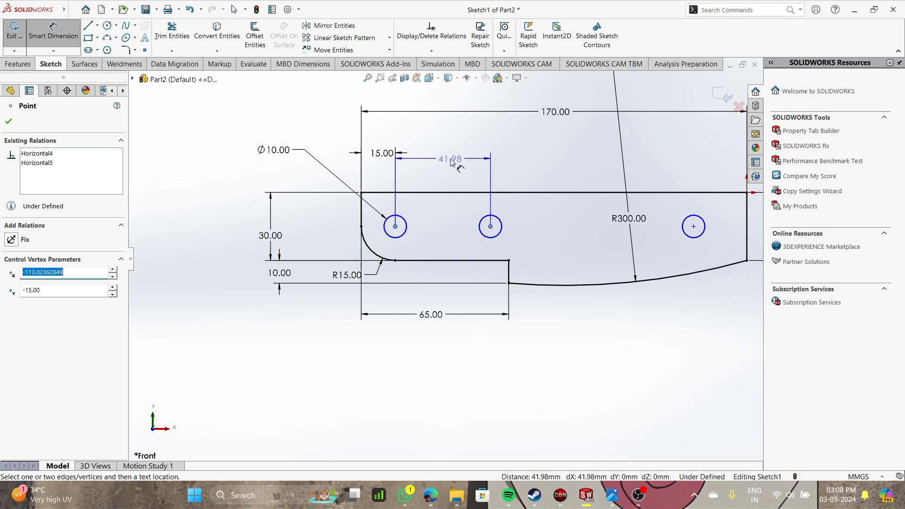
left_click(451, 161)
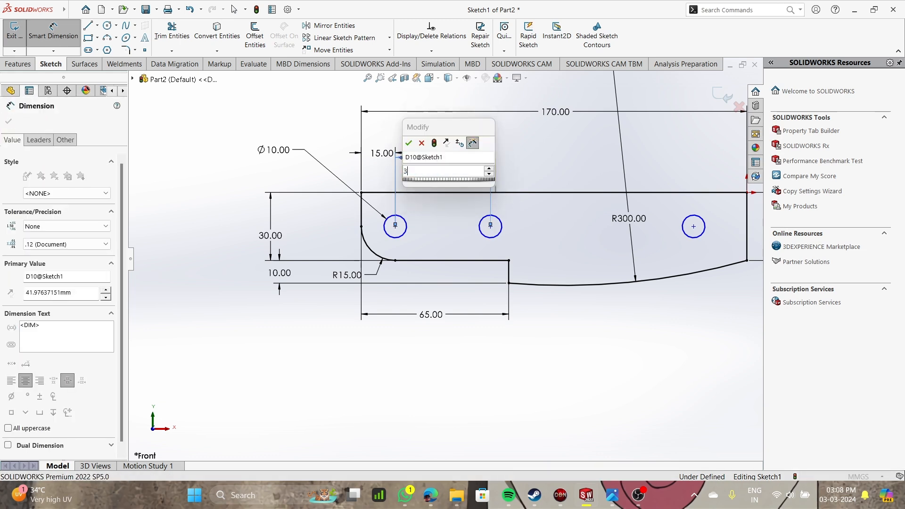
type("30")
key("Return")
key("f")
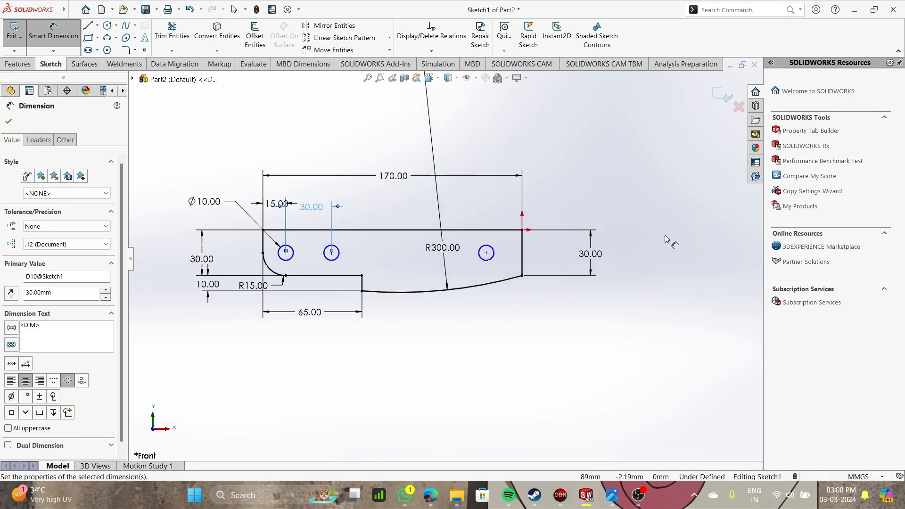
Dimension the rightmost hole's center 15 mm from the profile's right vertical edge
scroll(667, 238, "up", 2)
scroll(471, 256, "up", 1)
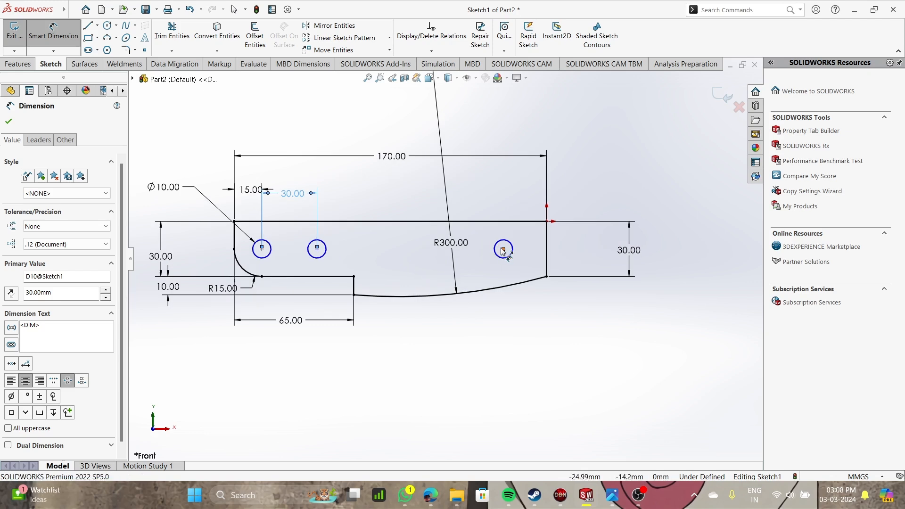
left_click(502, 249)
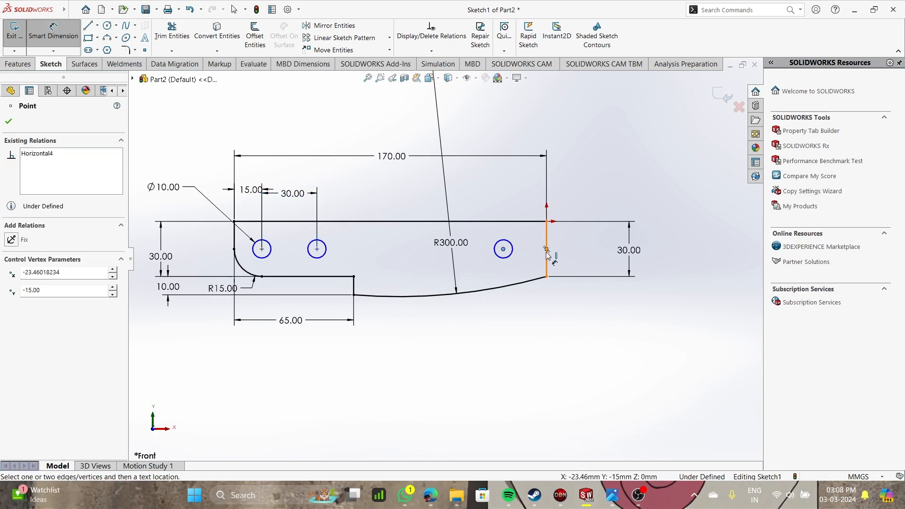
left_click(547, 252)
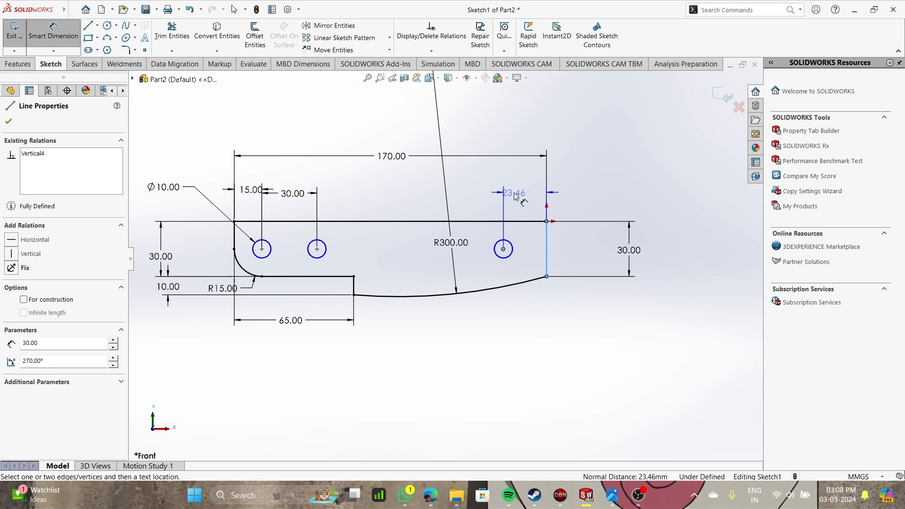
left_click(515, 197)
double_click(516, 197)
type("15")
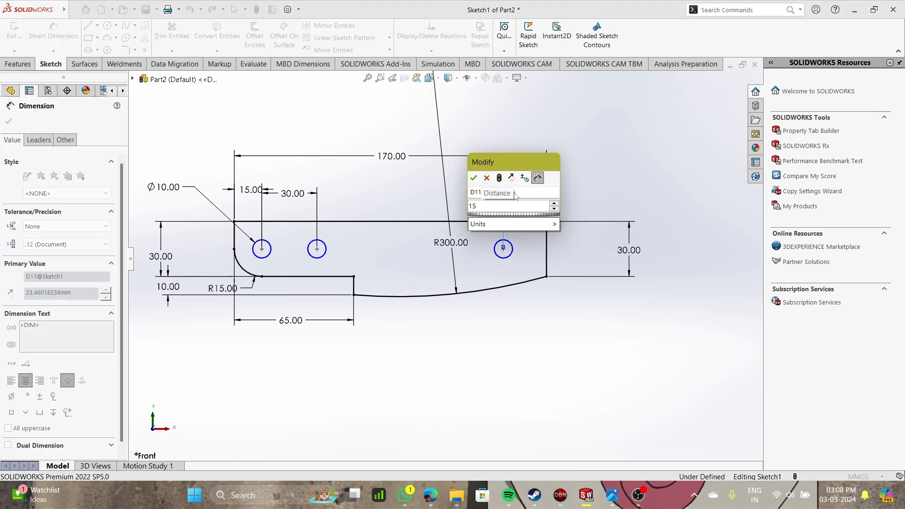
key("Return")
scroll(443, 258, "up", 2)
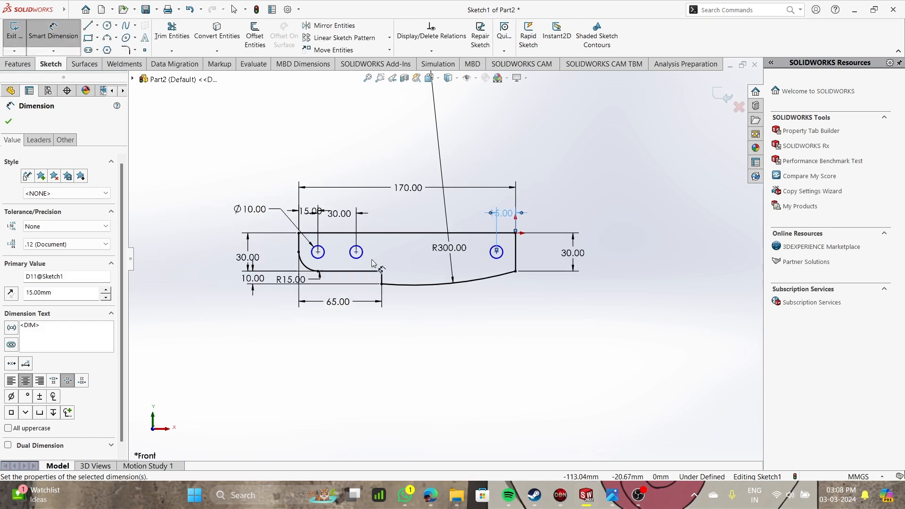
Dimension the rightmost hole's center 15 mm below the profile's top edge
scroll(372, 263, "down", 5)
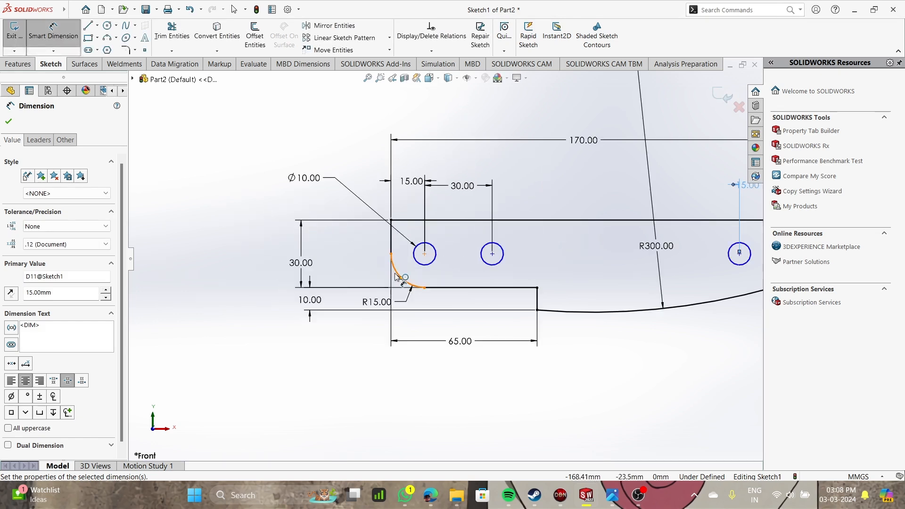
scroll(394, 277, "down", 1)
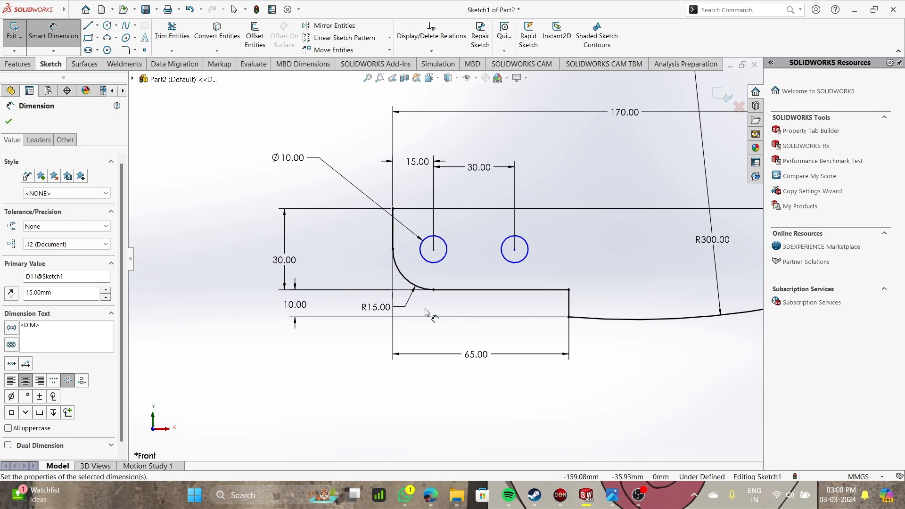
scroll(424, 282, "up", 3)
scroll(338, 361, "down", 1)
scroll(476, 236, "down", 2)
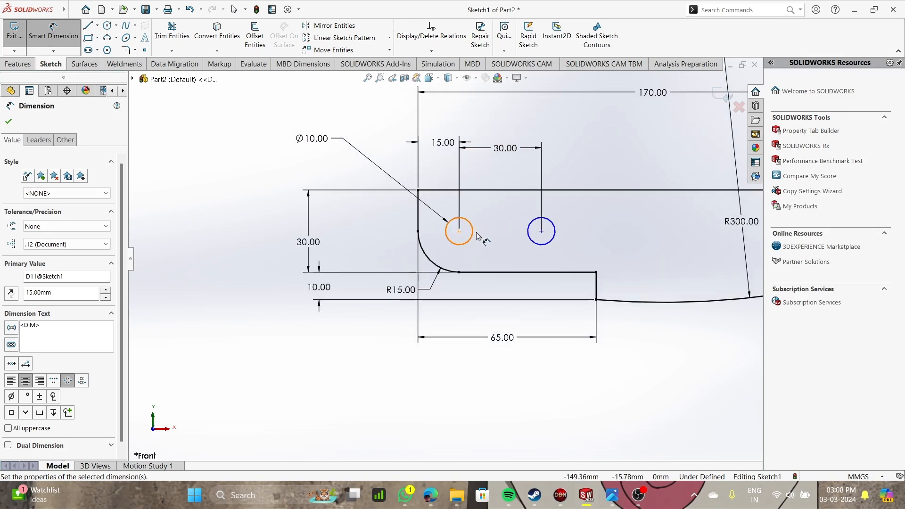
scroll(612, 240, "up", 6)
scroll(612, 243, "down", 4)
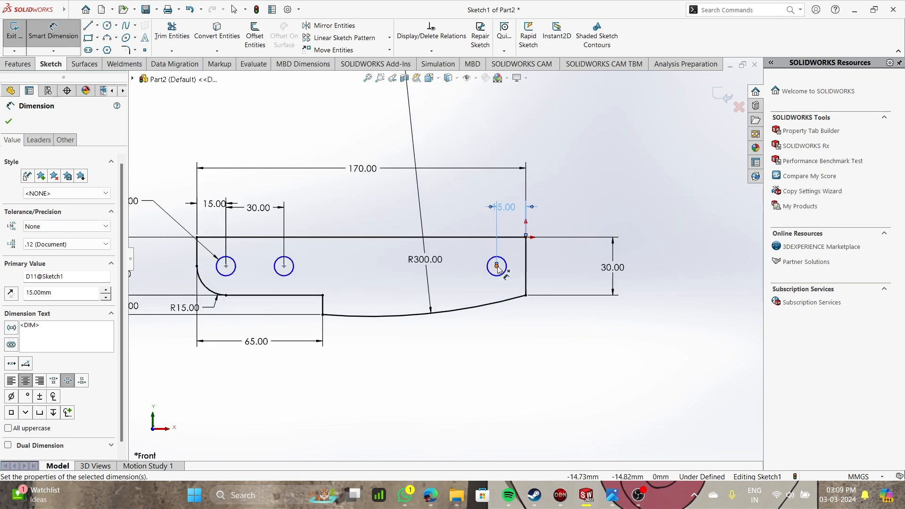
scroll(497, 268, "down", 1)
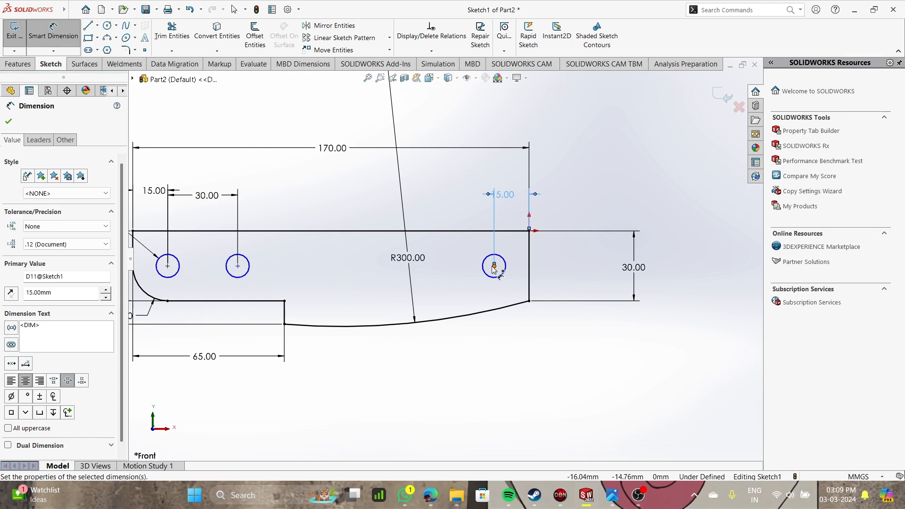
left_click(494, 266)
left_click(511, 231)
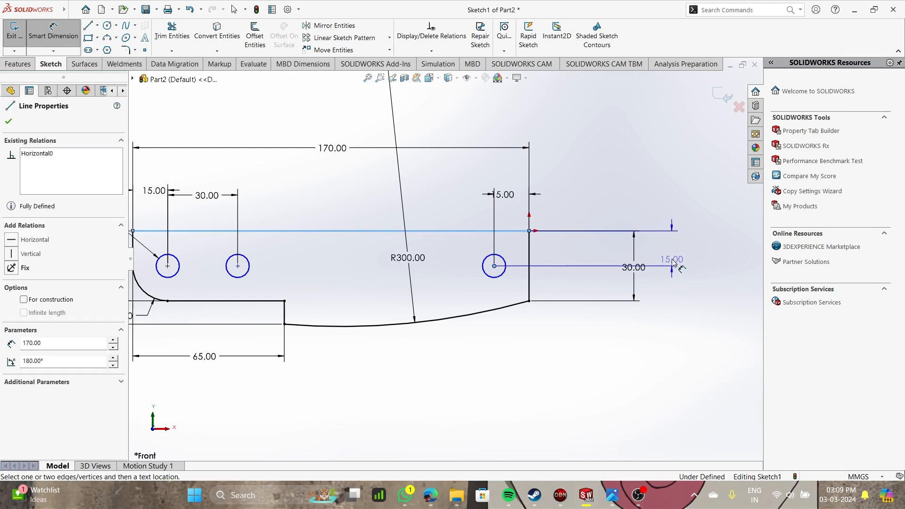
left_click(677, 304)
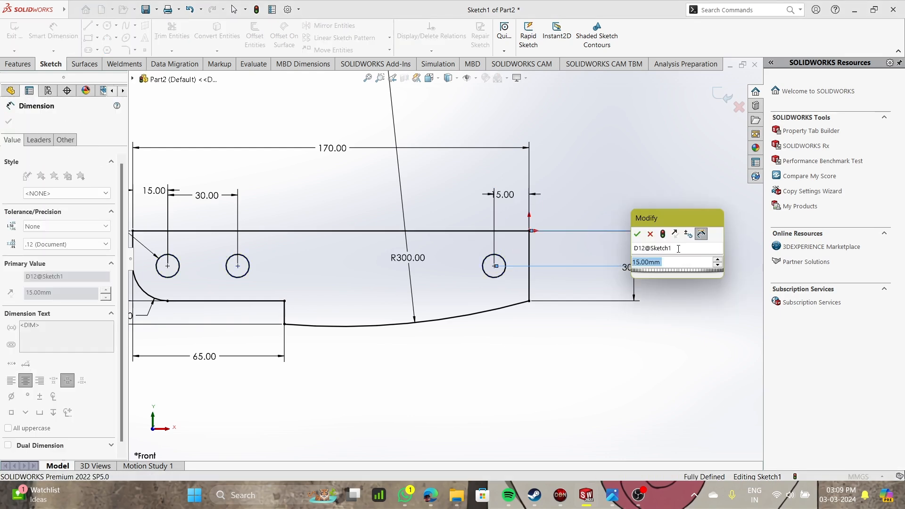
key("Return")
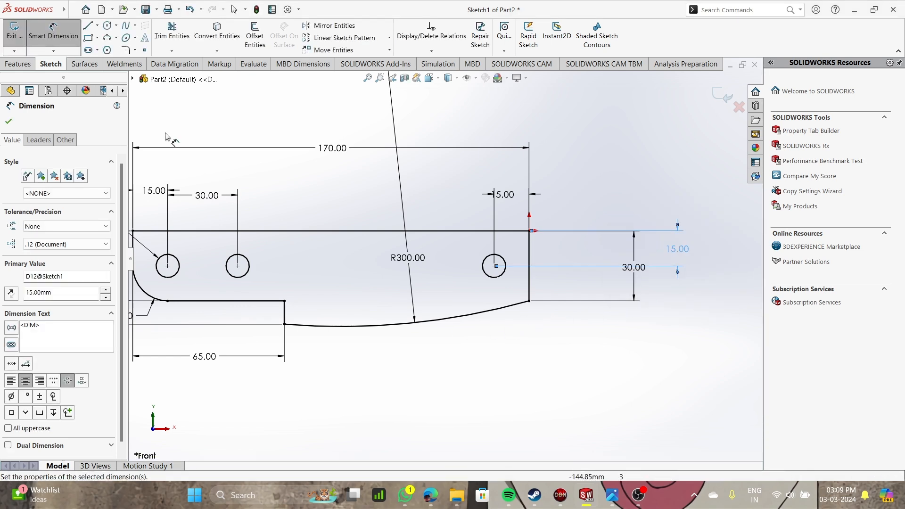
Extrude the blade profile sketch as a blind boss with a depth of 7.9375 mm
scroll(267, 232, "up", 5)
scroll(250, 236, "down", 2)
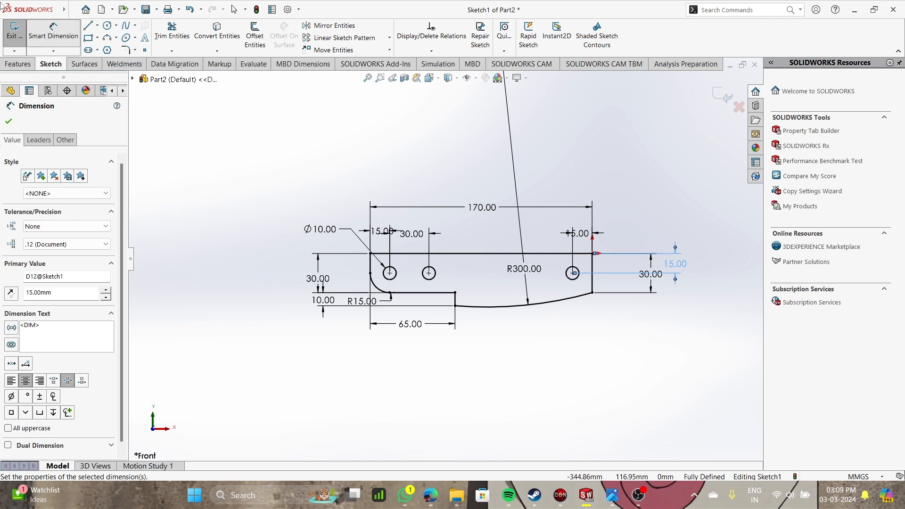
left_click(17, 63)
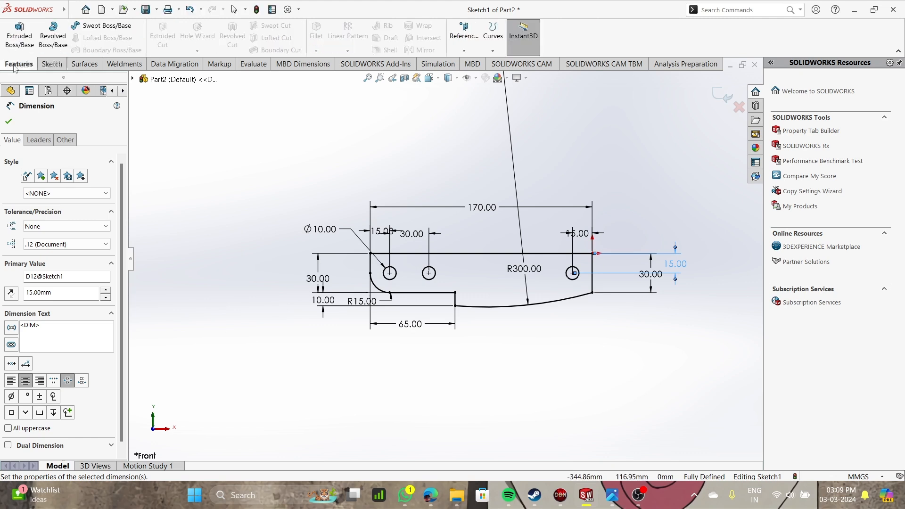
left_click(22, 40)
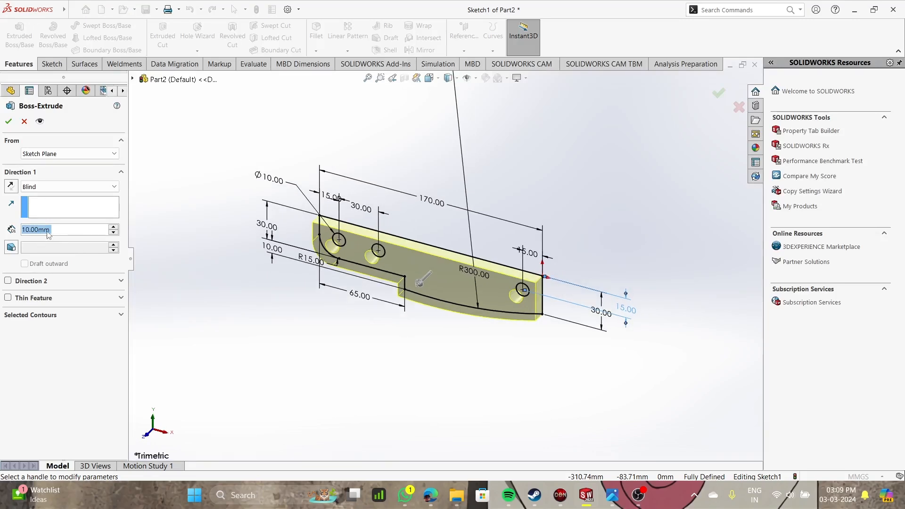
type("9.")
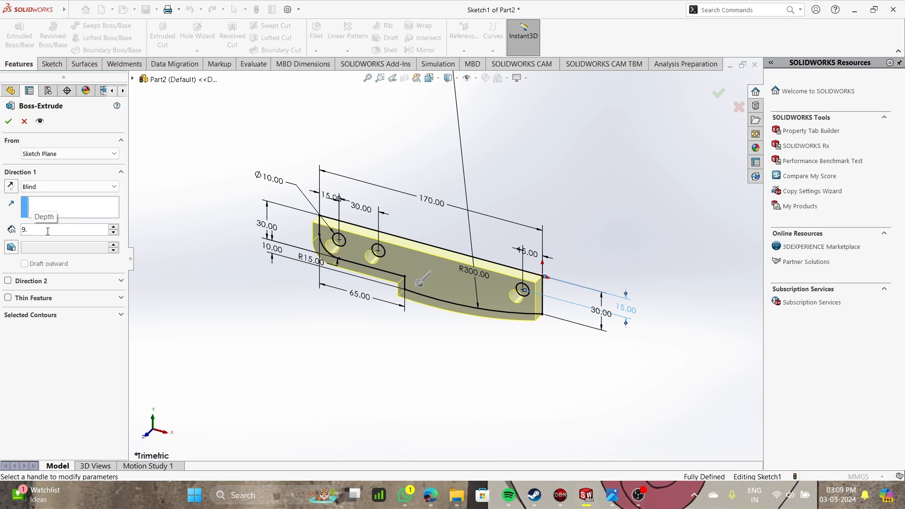
type("3")
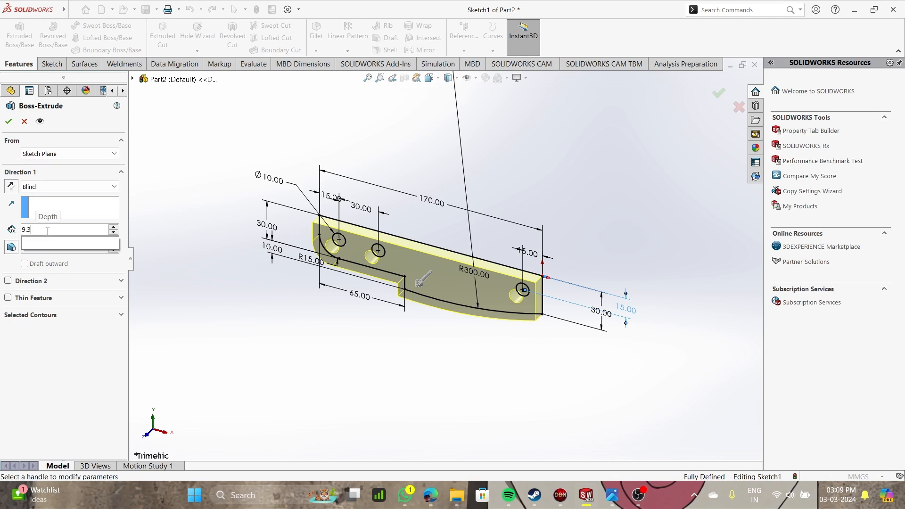
type("75")
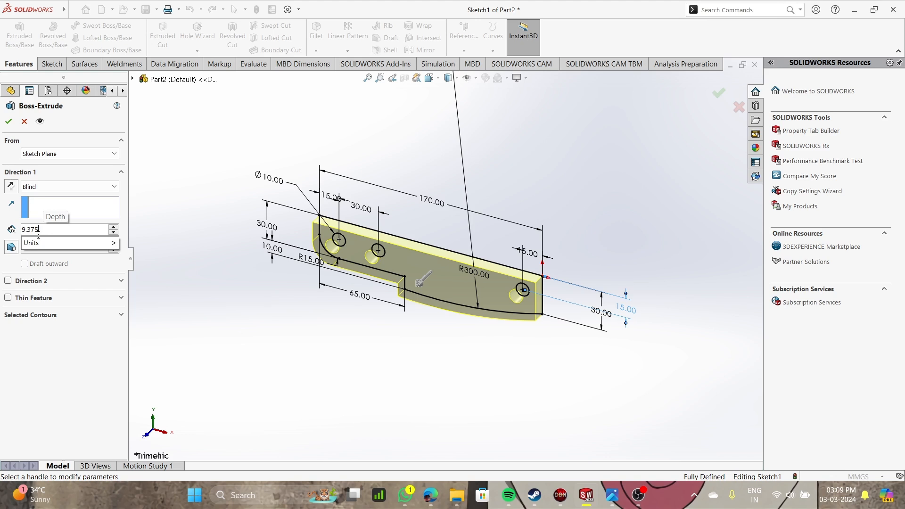
key("Left")
key("Left")
key("Left")
key("Left")
key("Delete")
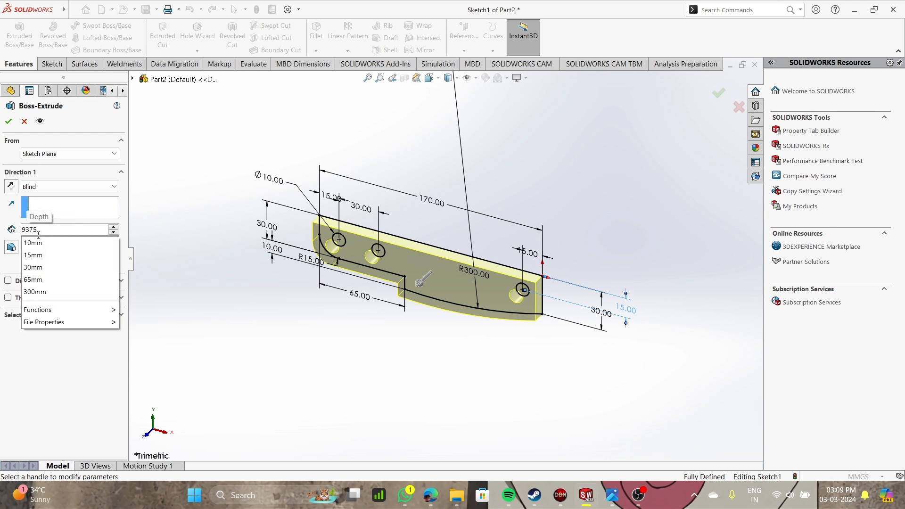
key("Left")
type("7.")
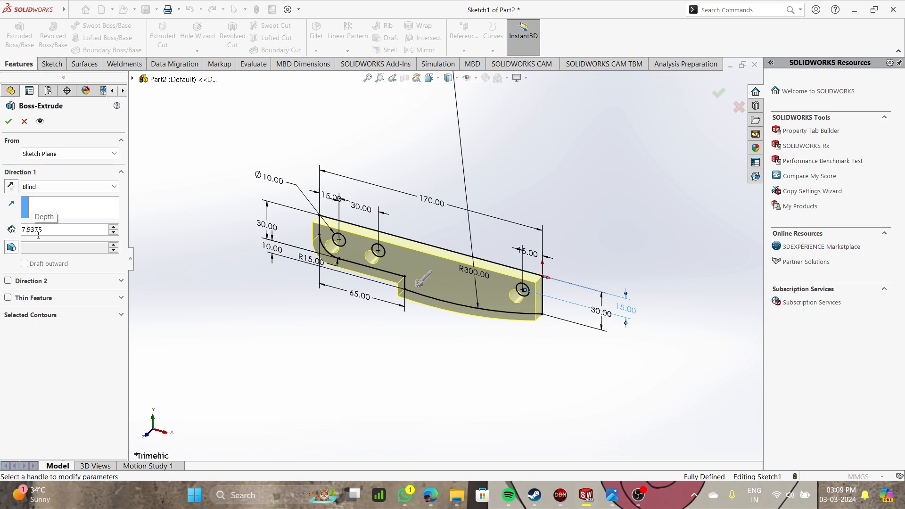
key("Return")
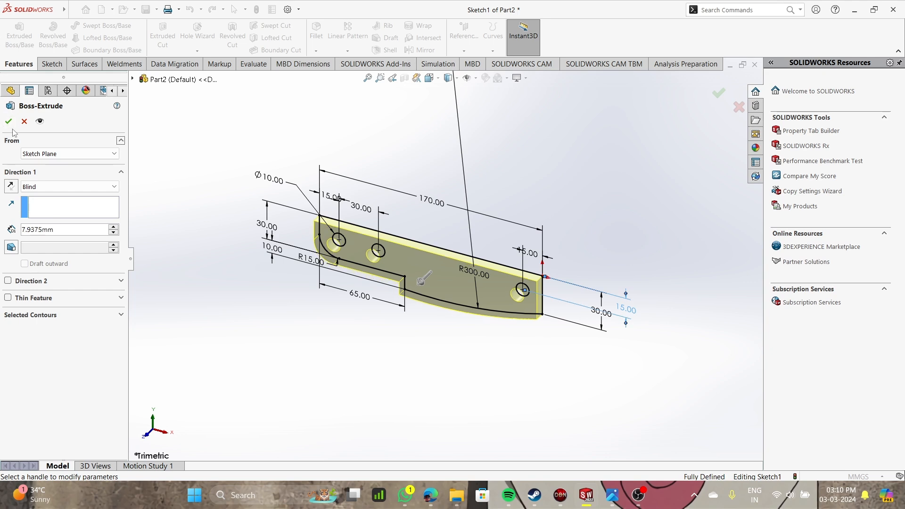
left_click(8, 122)
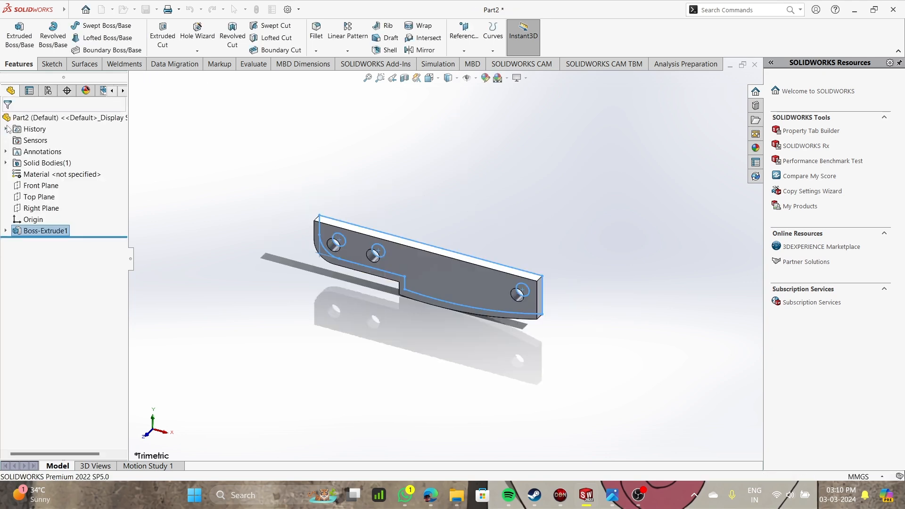
left_click(331, 327)
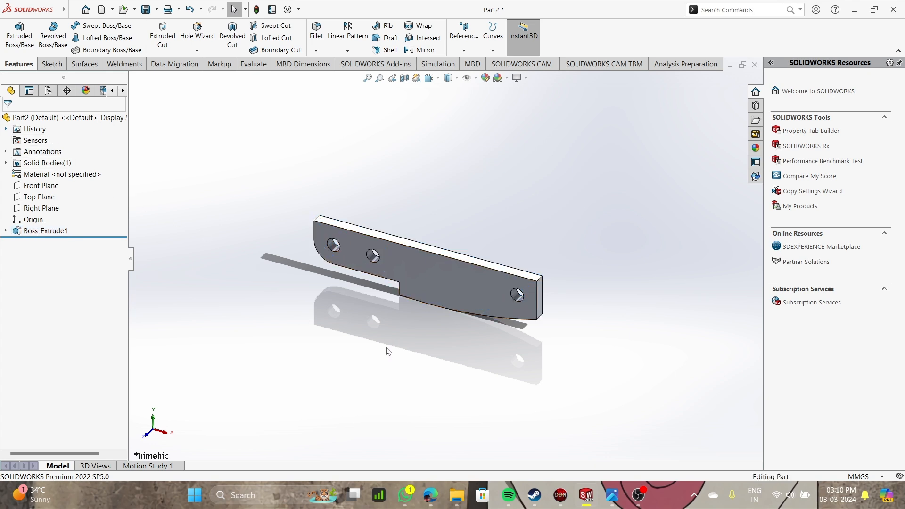
Start an angle-distance chamfer on the front face's curved lower edge and set its angle to 5 degrees
middle_click_drag(387, 351, 369, 339)
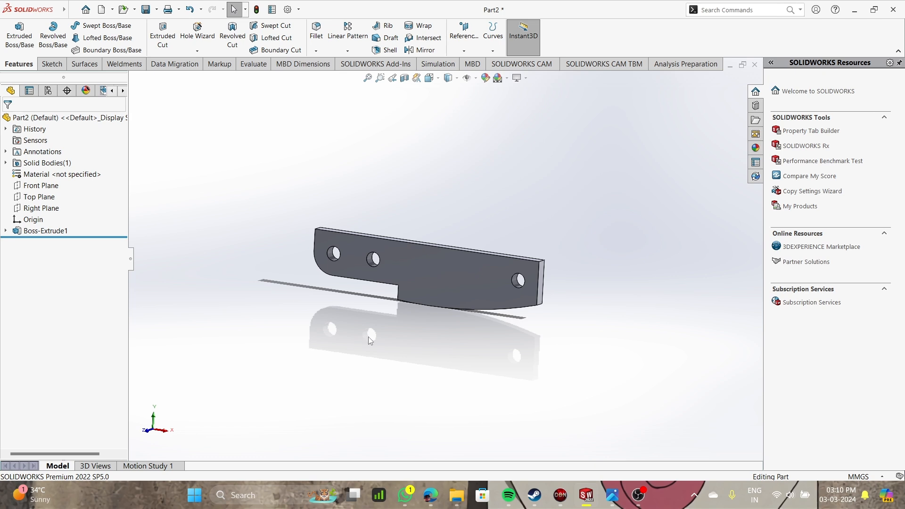
middle_click_drag(369, 338, 383, 240)
middle_click_drag(352, 330, 349, 297)
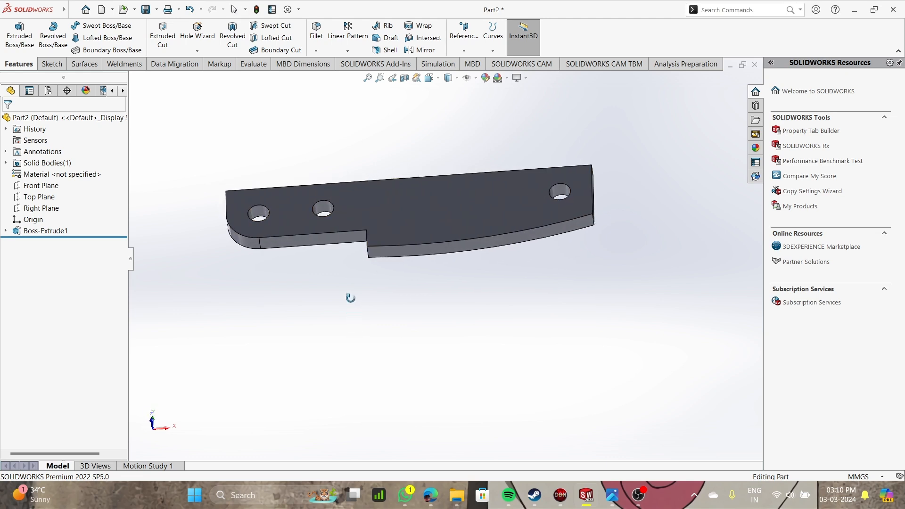
scroll(340, 234, "up", 1)
scroll(340, 234, "down", 1)
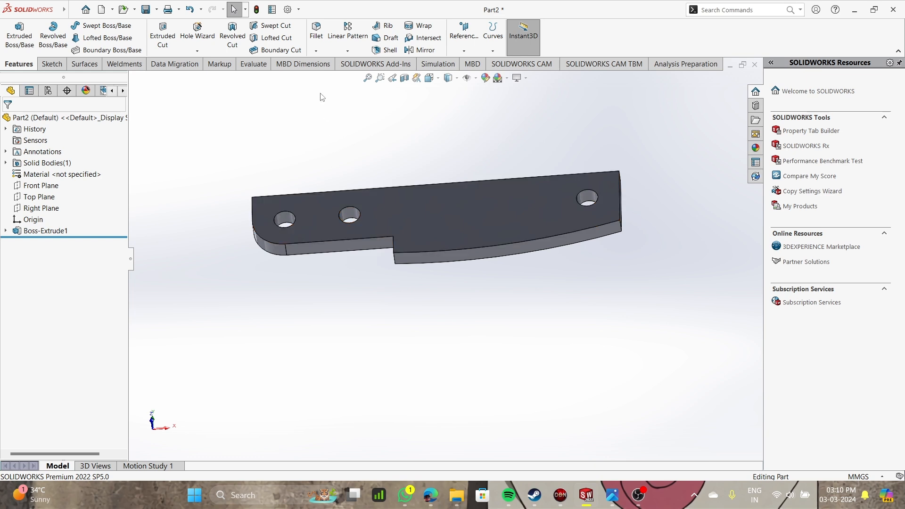
left_click(316, 50)
left_click(334, 74)
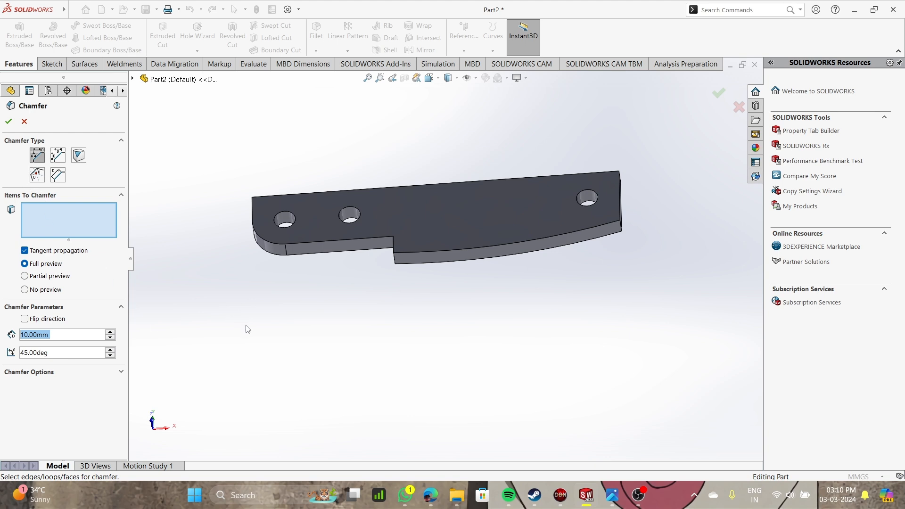
middle_click_drag(281, 338, 276, 295)
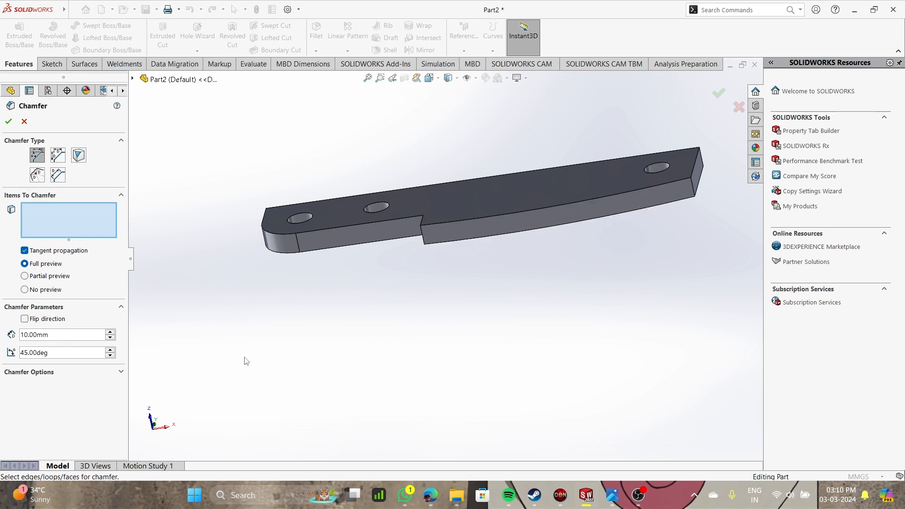
left_click(511, 215)
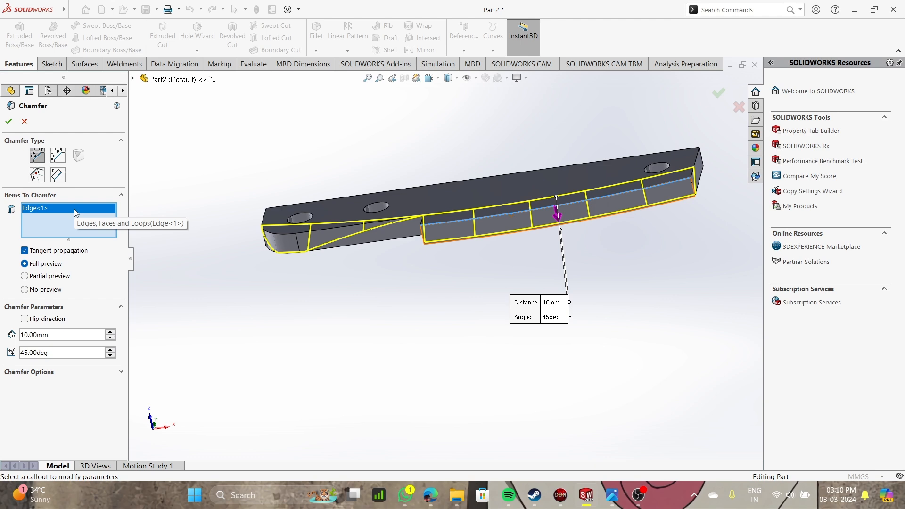
double_click(48, 354)
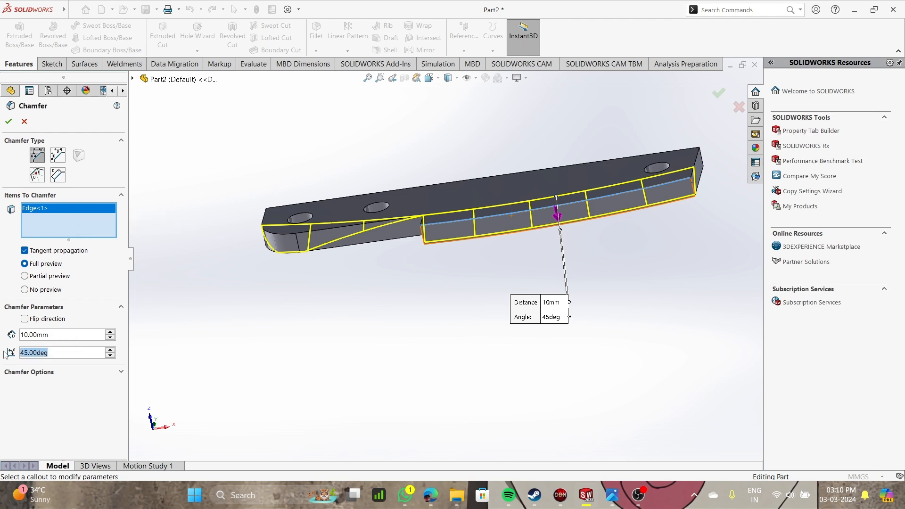
type("5")
key("Return")
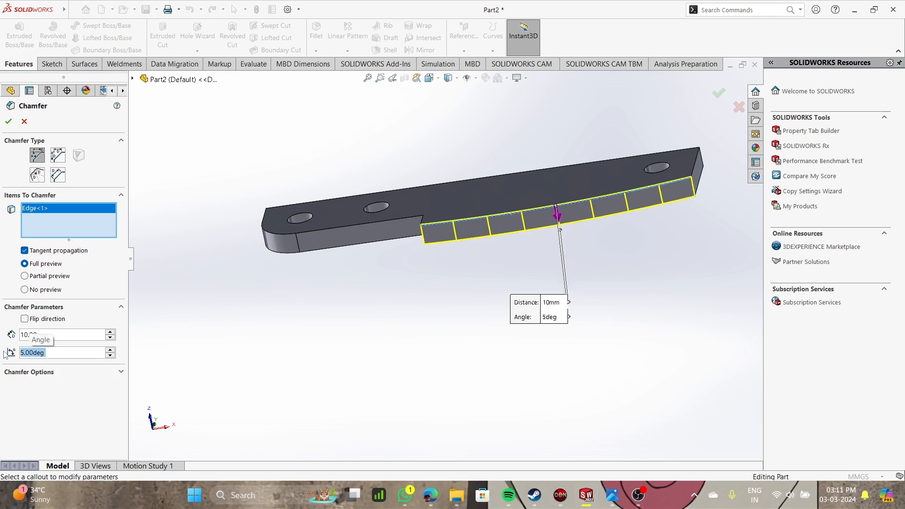
Set the curved edge chamfer's distance to 7.9375 mm and apply it
left_click_drag(48, 335, 18, 336)
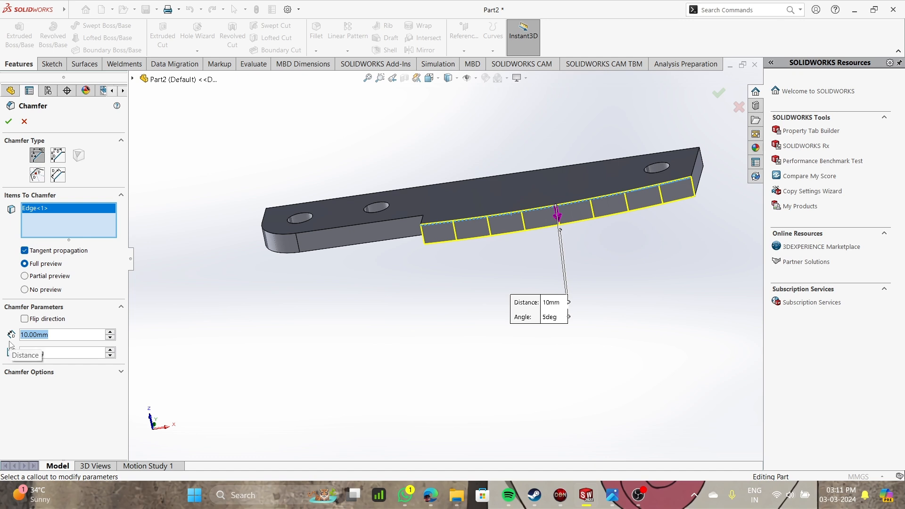
type("7.")
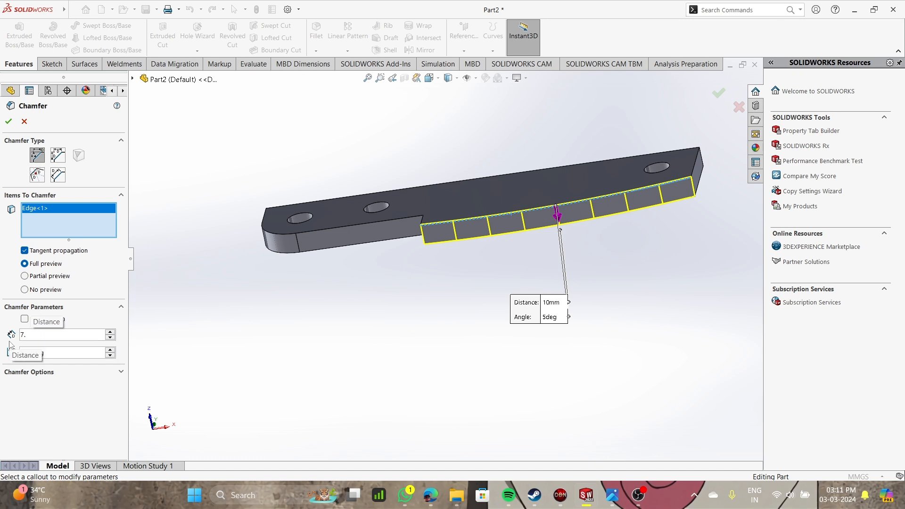
type("9375")
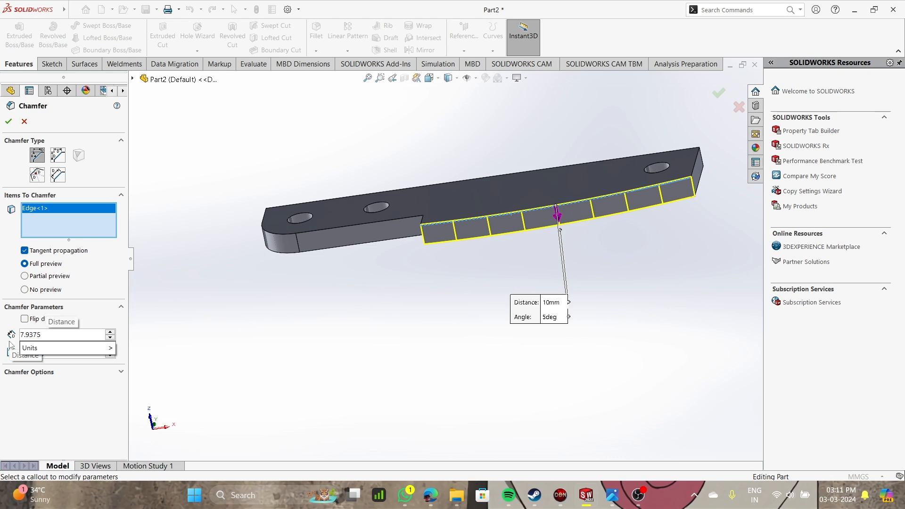
key("Return")
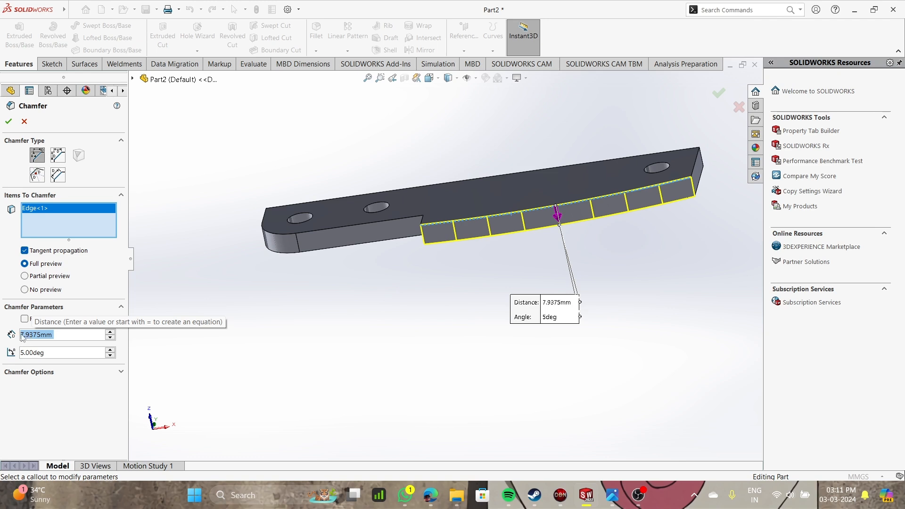
left_click(8, 119)
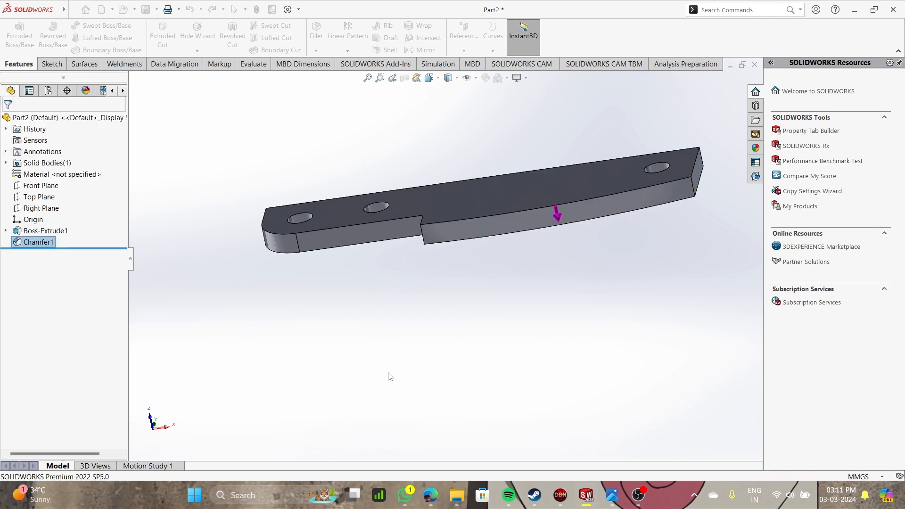
Examine the chamfered curved edge and the overall blade shape from several angles
middle_click_drag(369, 335, 396, 400)
mouse_move(406, 336)
middle_mouse_down()
mouse_move(404, 386)
mouse_move(391, 355)
mouse_move(406, 342)
middle_mouse_up()
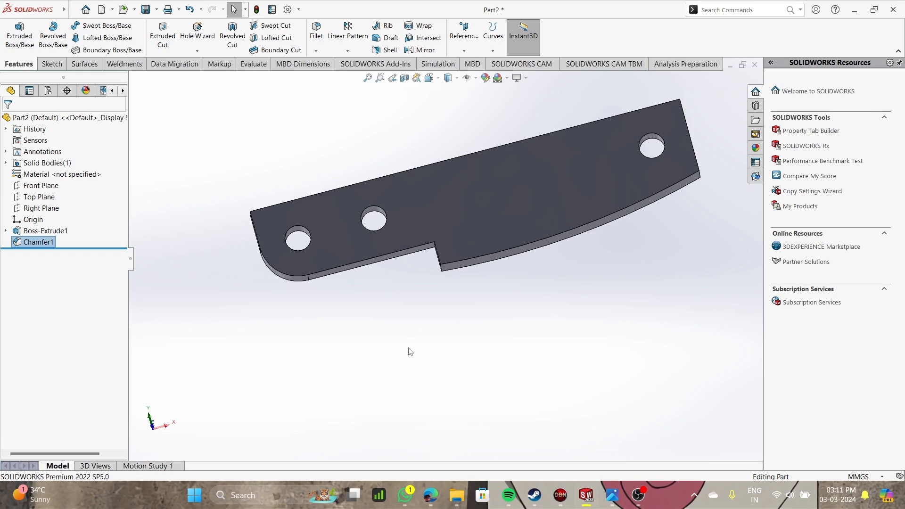
scroll(478, 329, "up", 3)
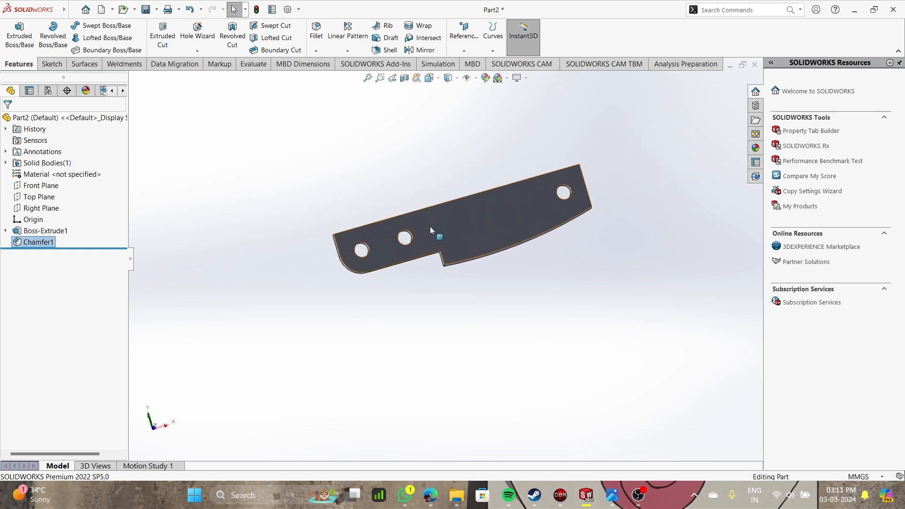
scroll(529, 297, "down", 4)
middle_click_drag(544, 328, 531, 366)
scroll(492, 309, "up", 4)
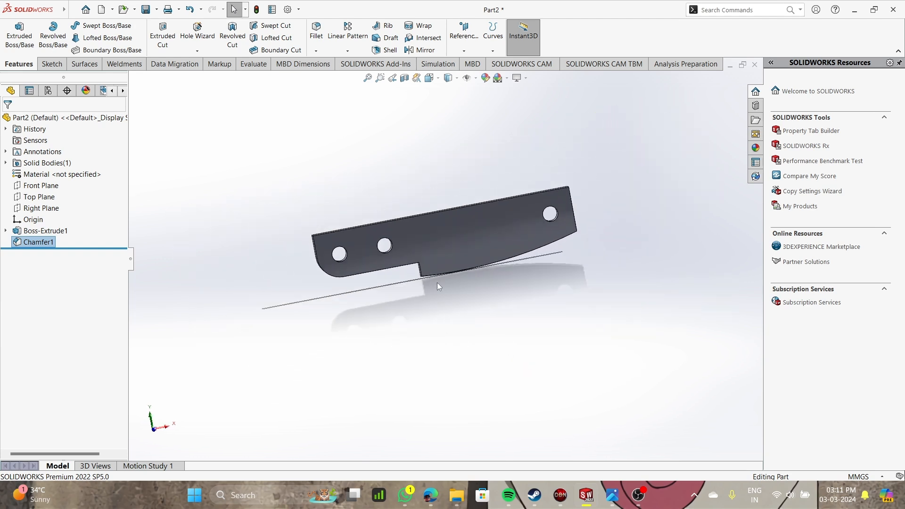